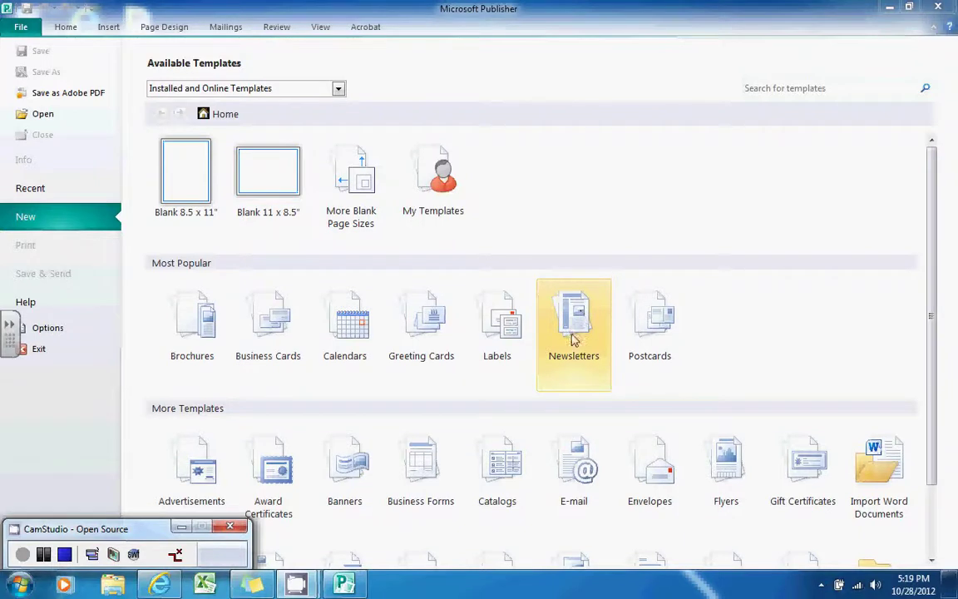
Choose the installed Quadrant design from the newsletter templates.
click(574, 330)
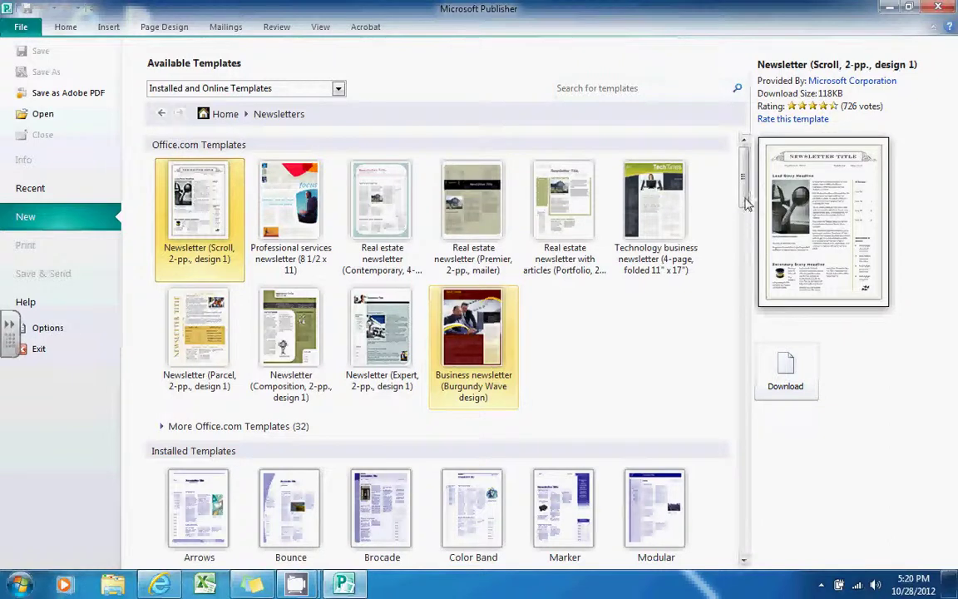
drag(747, 204, 745, 381)
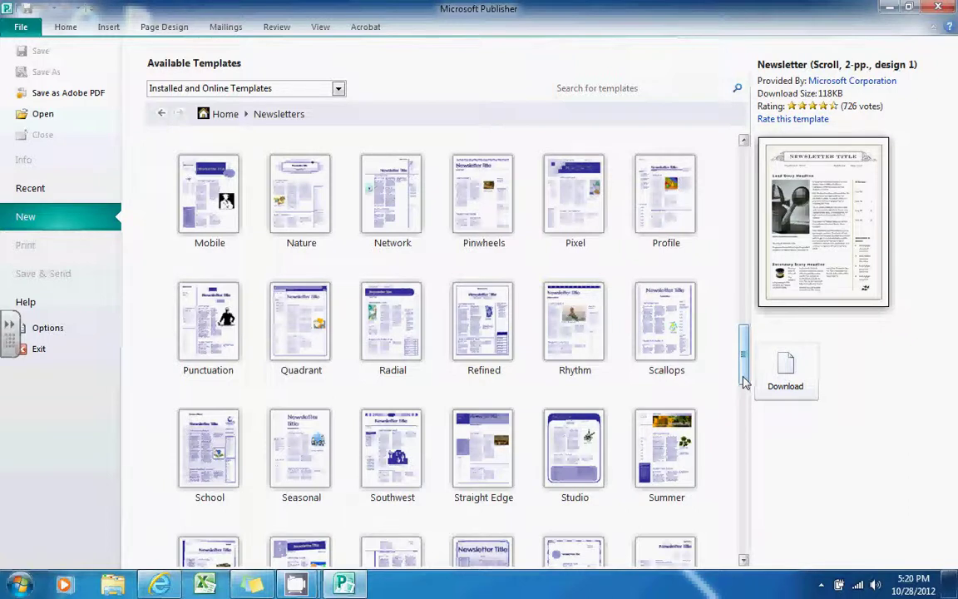
click(306, 316)
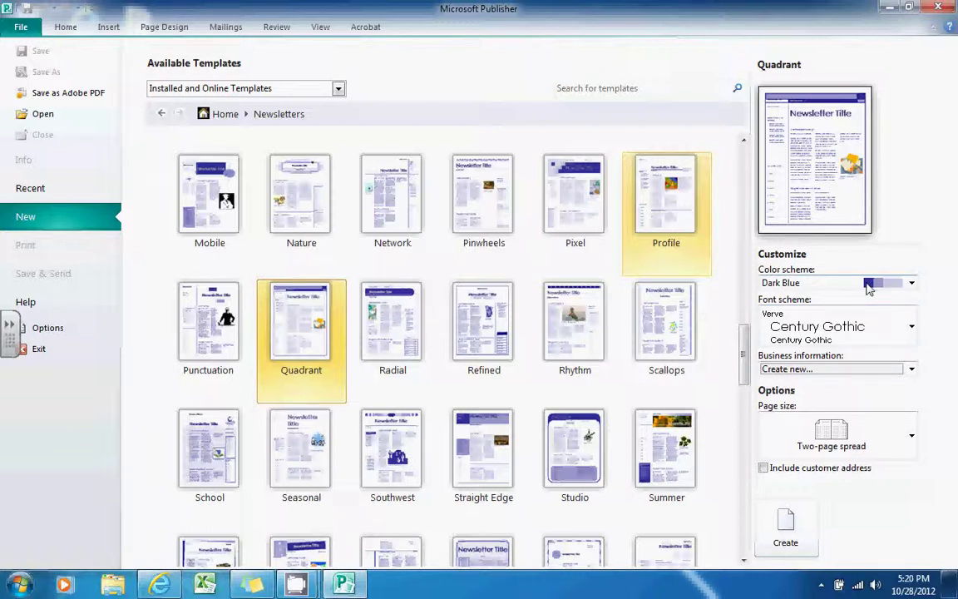
Set the template's color scheme to Orange and create the newsletter publication.
click(911, 284)
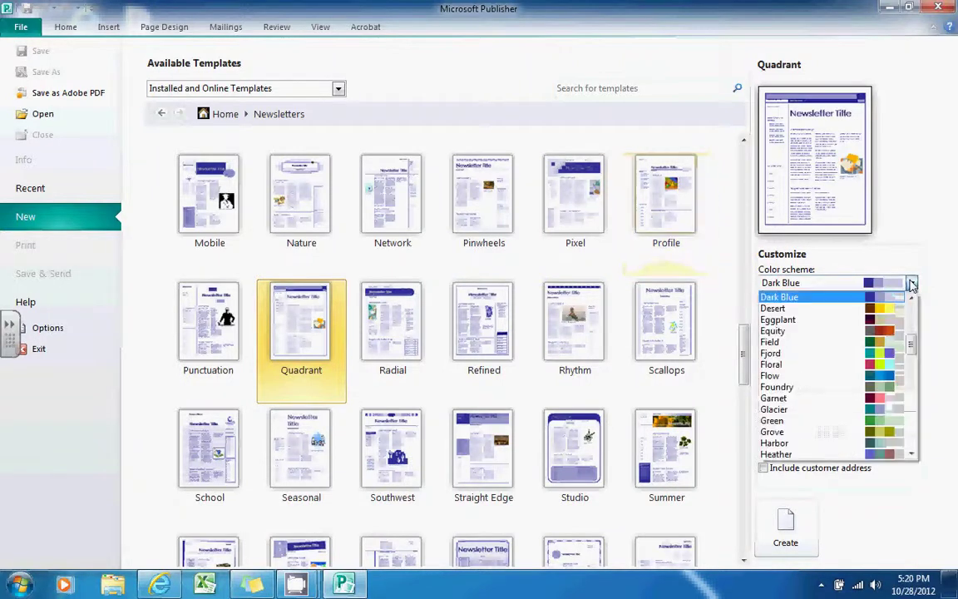
drag(911, 340, 911, 396)
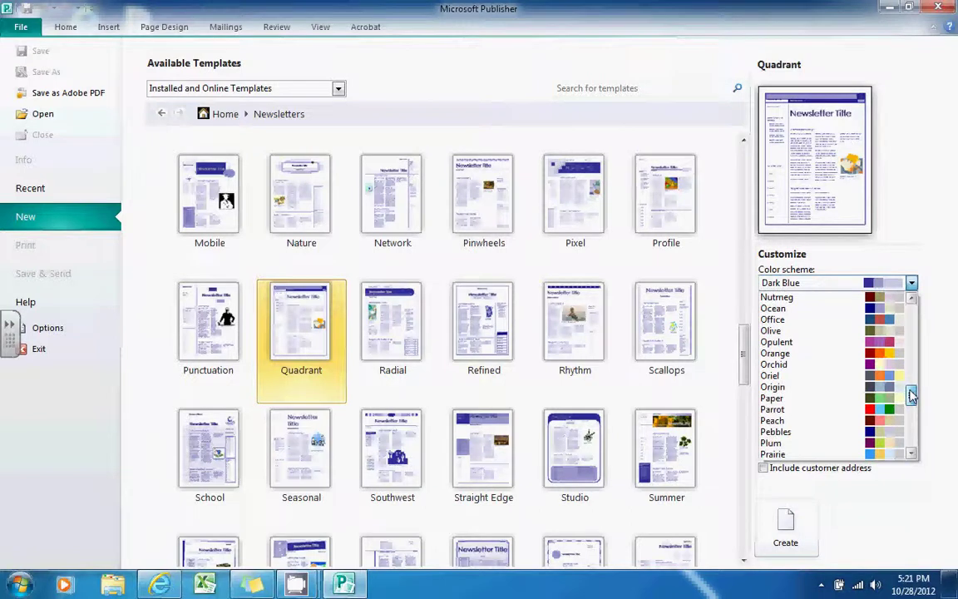
click(881, 354)
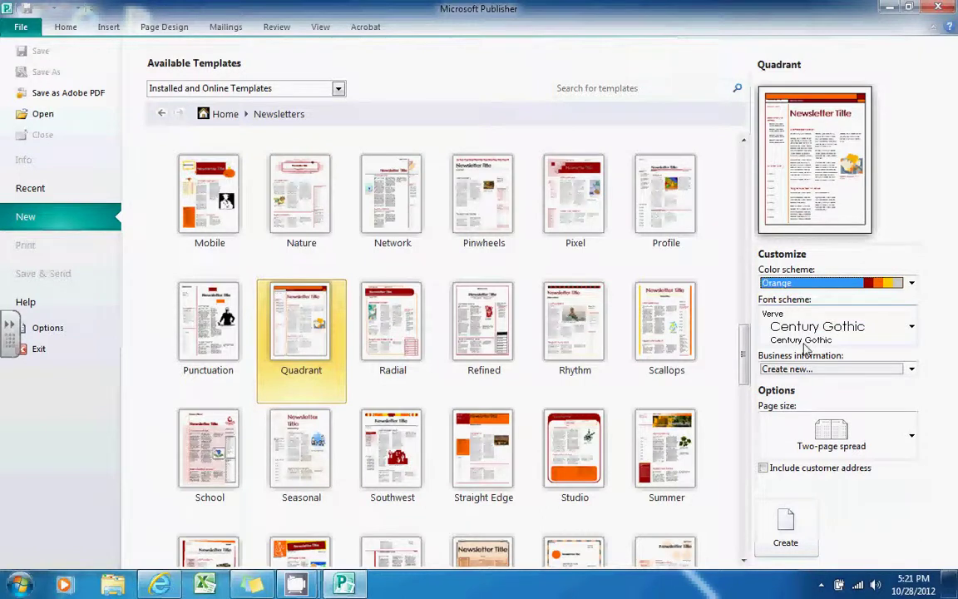
click(787, 528)
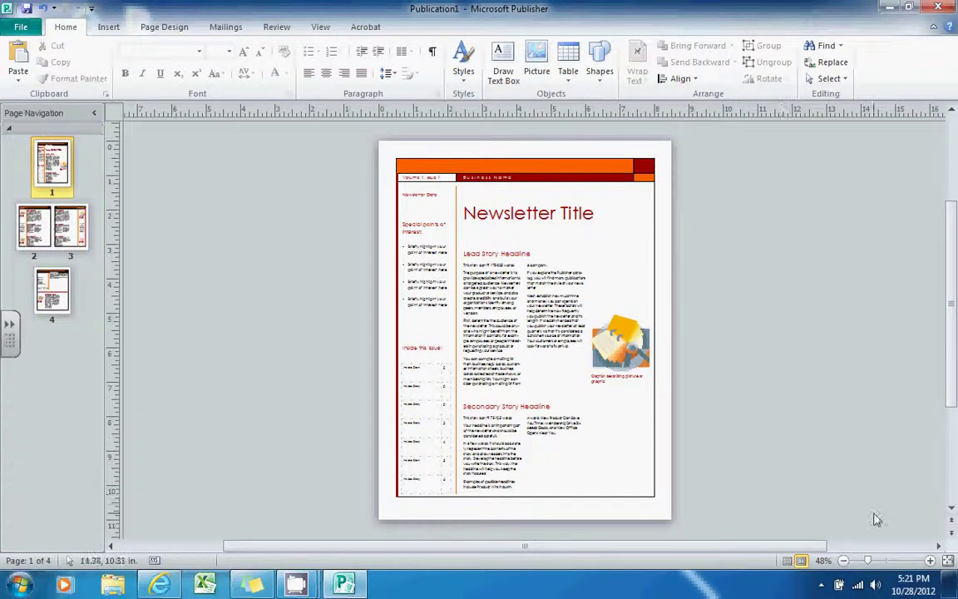
Delete the picture and its caption beside the lead story on page 1.
click(930, 563)
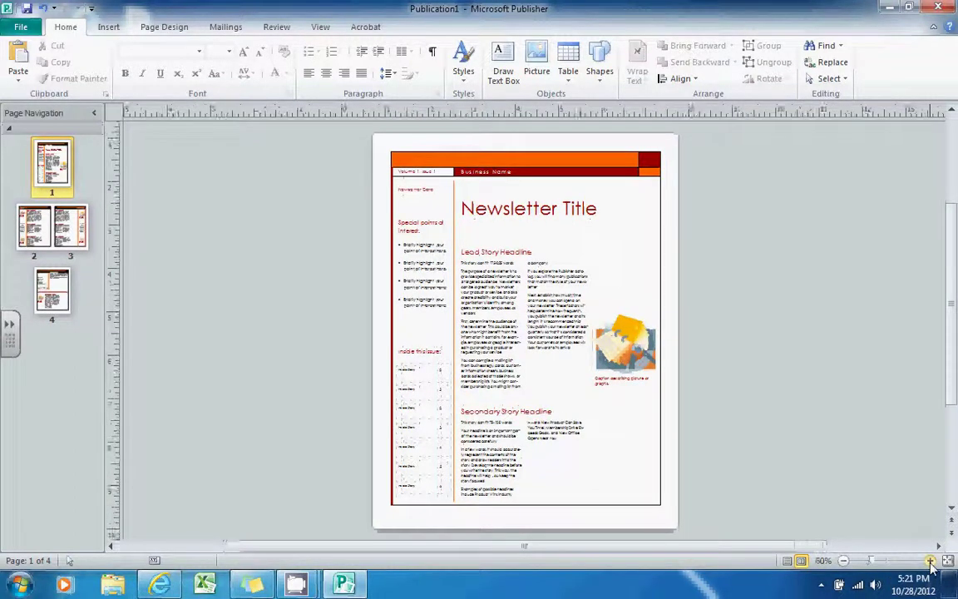
click(931, 563)
click(930, 563)
click(930, 563)
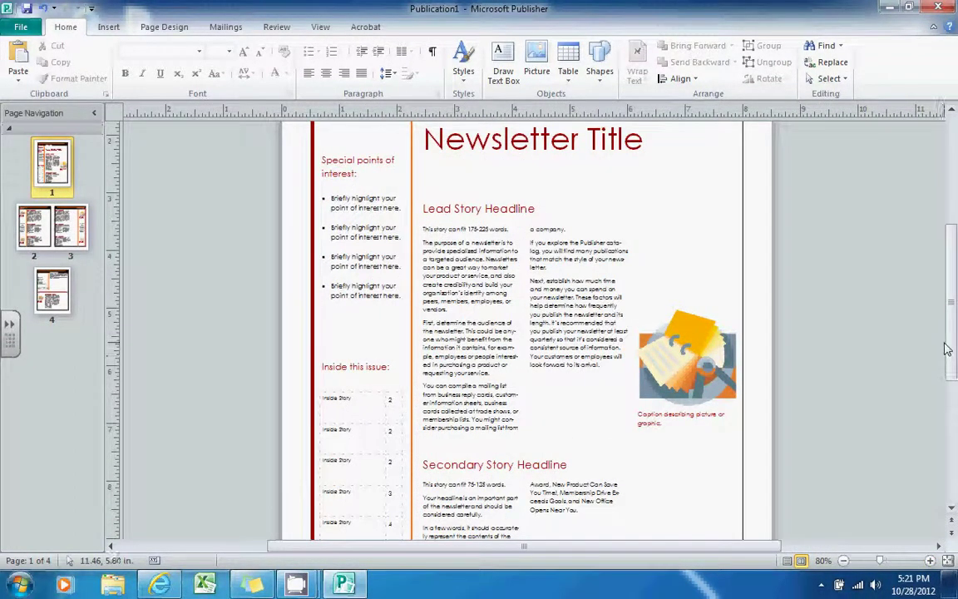
scroll(952, 316, up, 3)
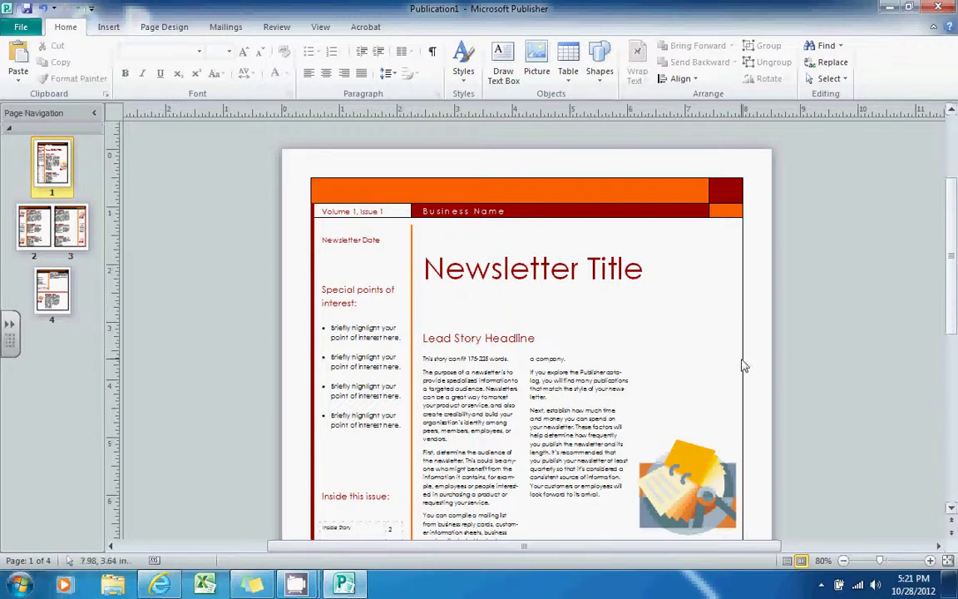
click(698, 472)
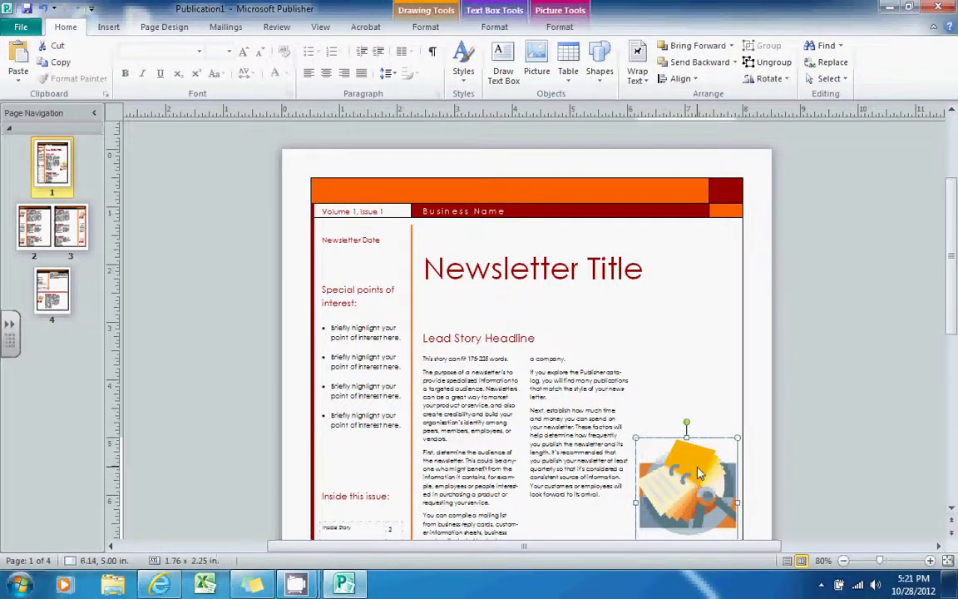
key(Delete)
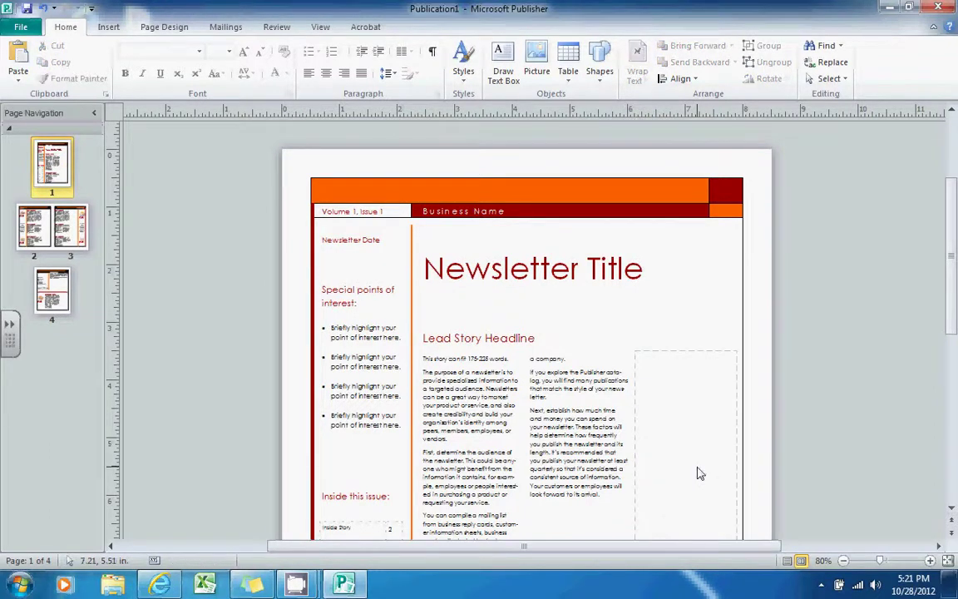
Delete the orange header band, the Business Name text and the dark red corner block from page 1.
click(596, 209)
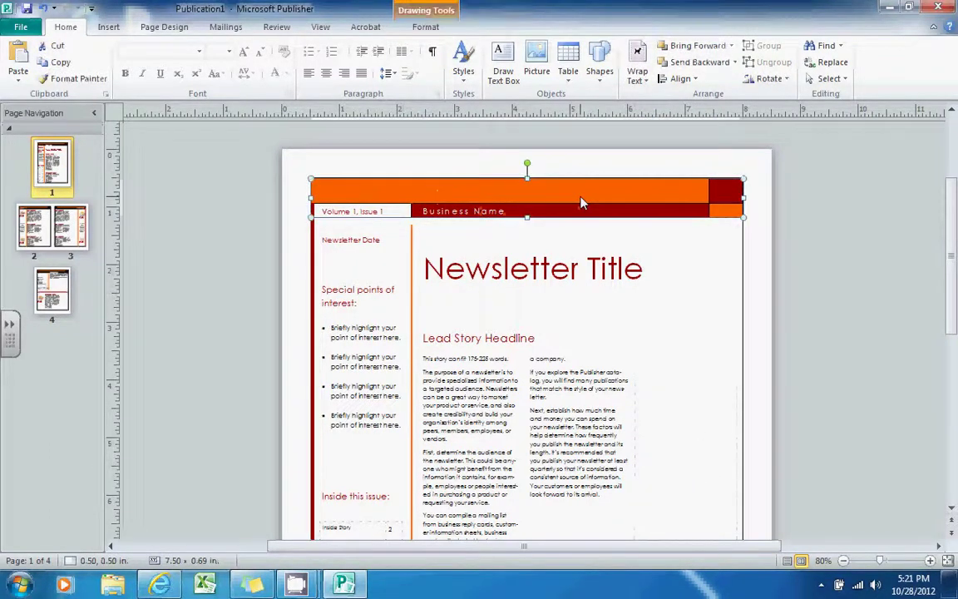
key(Delete)
click(575, 215)
click(615, 209)
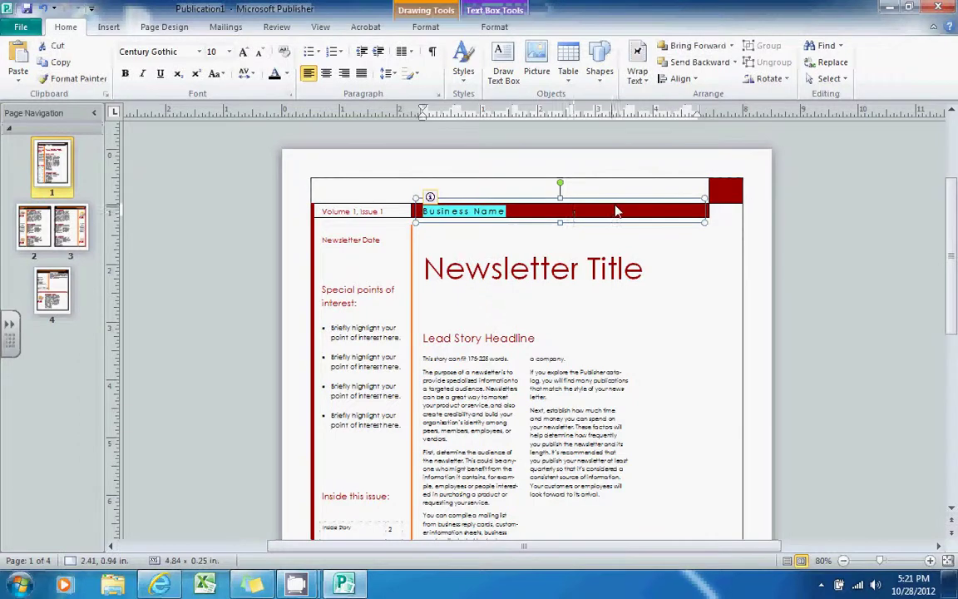
key(Delete)
click(725, 190)
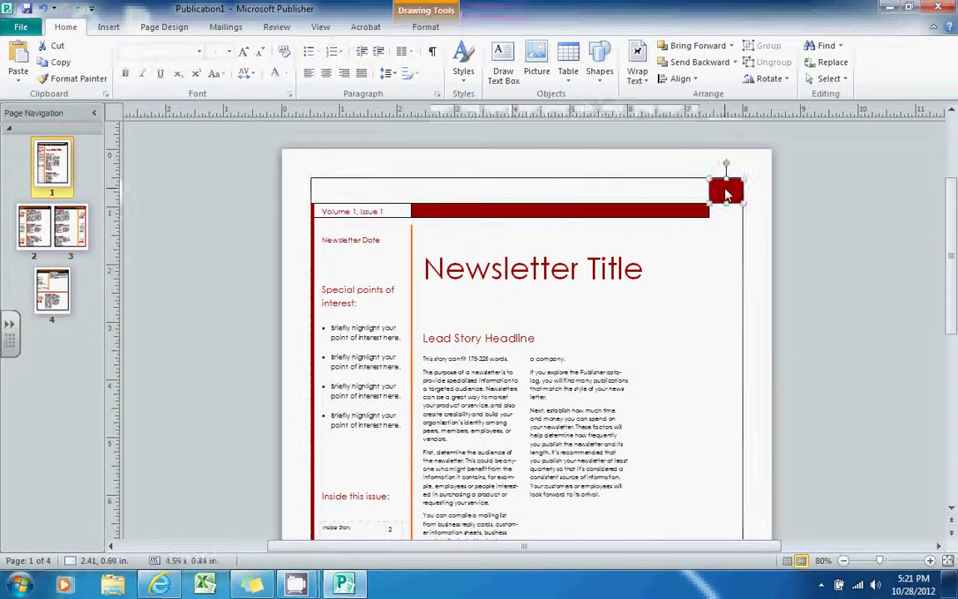
key(Delete)
Delete the remaining dark red header bar and the Volume 1, Issue 1 box with its frame.
click(703, 212)
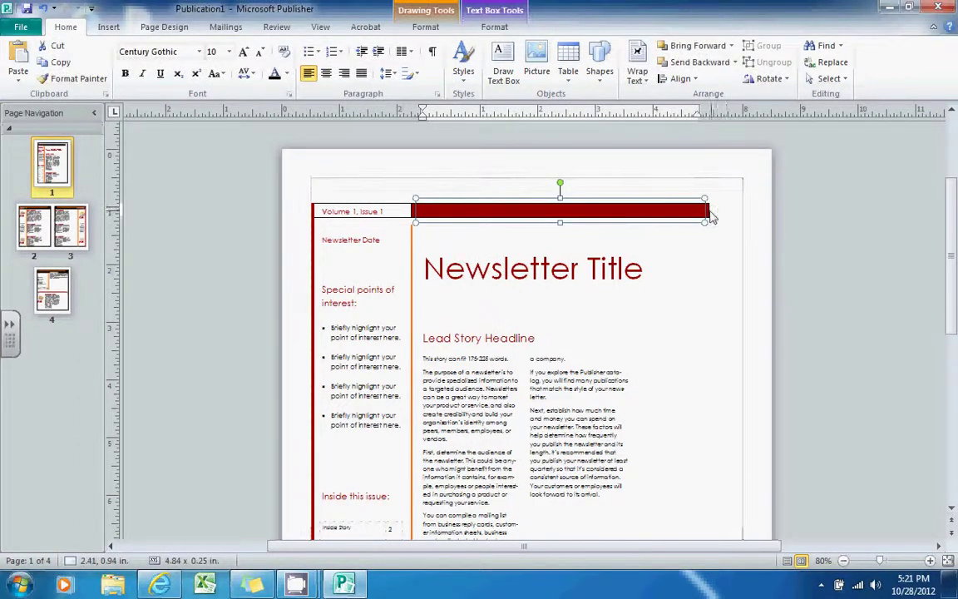
click(706, 213)
key(Delete)
click(395, 208)
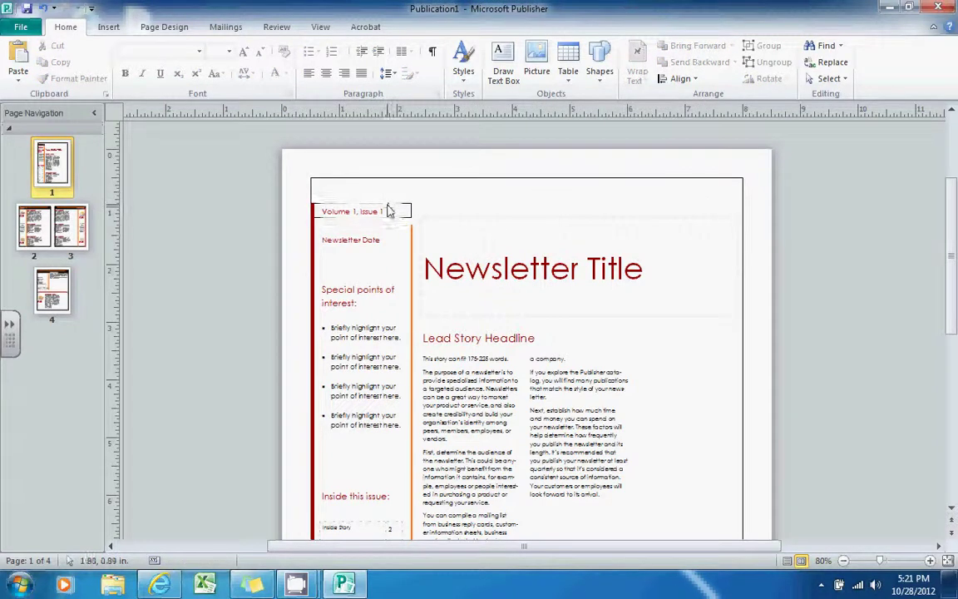
key(Delete)
click(389, 210)
key(Delete)
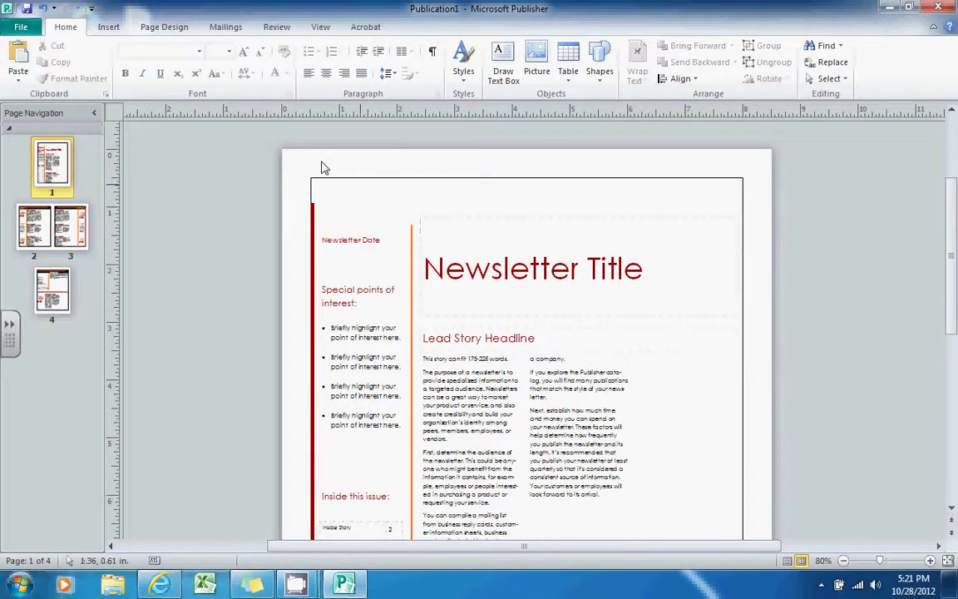
Draw a wavy-bottomed flowchart document shape, about 7.46 by 1.12 inches, across the page's upper margin as a header.
click(106, 35)
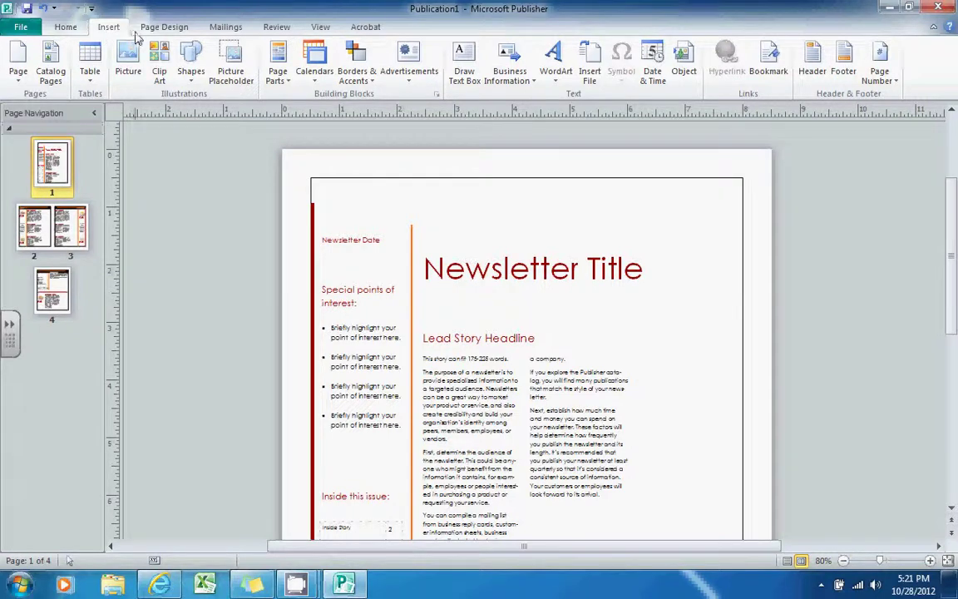
click(191, 63)
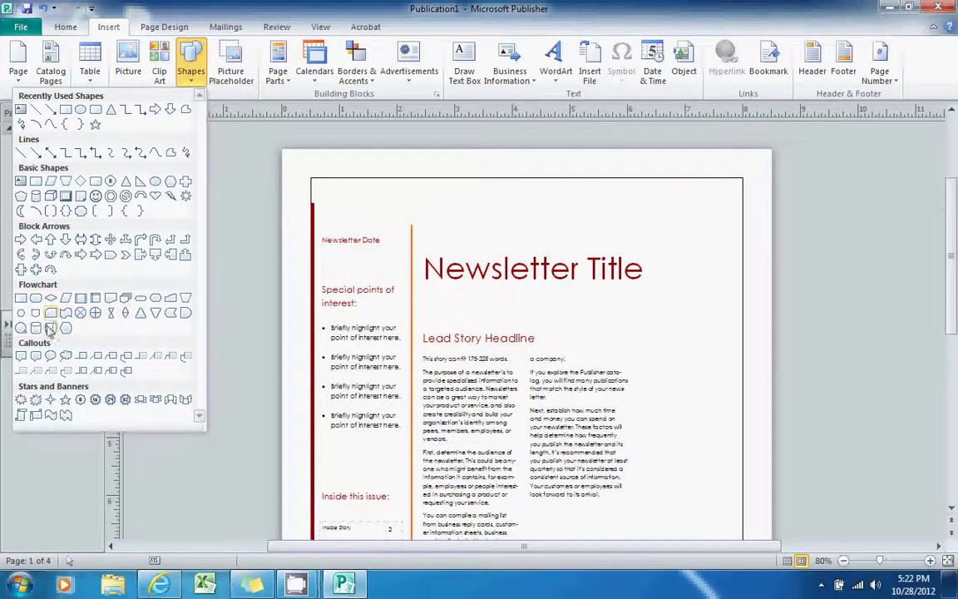
key(Escape)
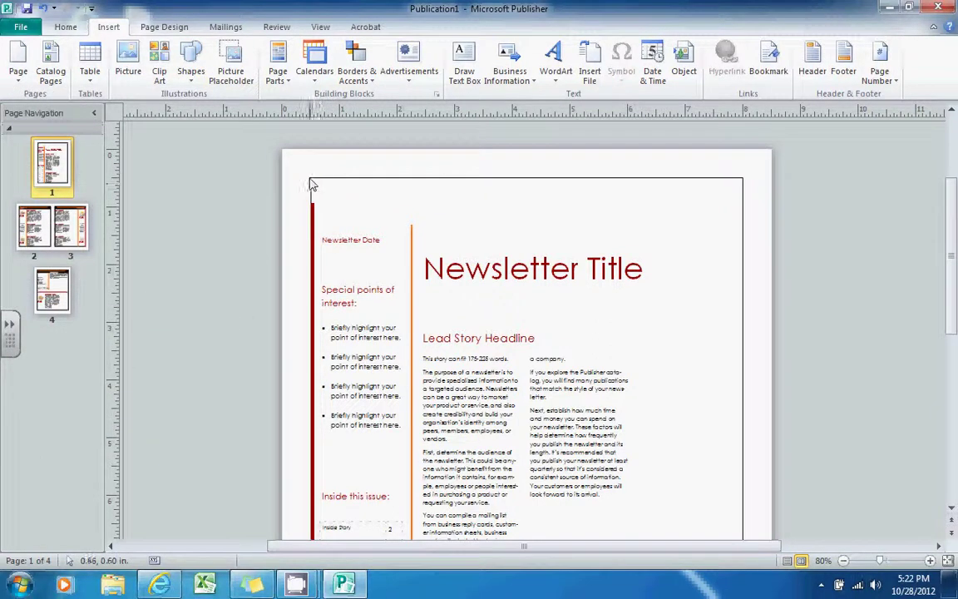
mouse_move(313, 179)
mouse_down()
mouse_move(631, 254)
mouse_move(765, 257)
mouse_up()
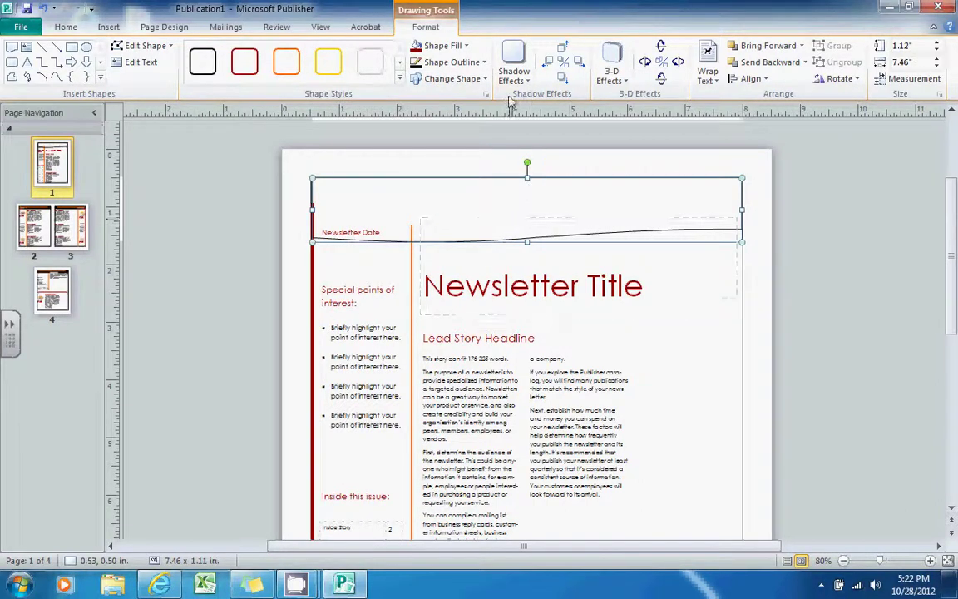
Fill the header shape with dark orange using a light diagonal gradient variation, and stretch its height to about 1.26 inches.
click(469, 48)
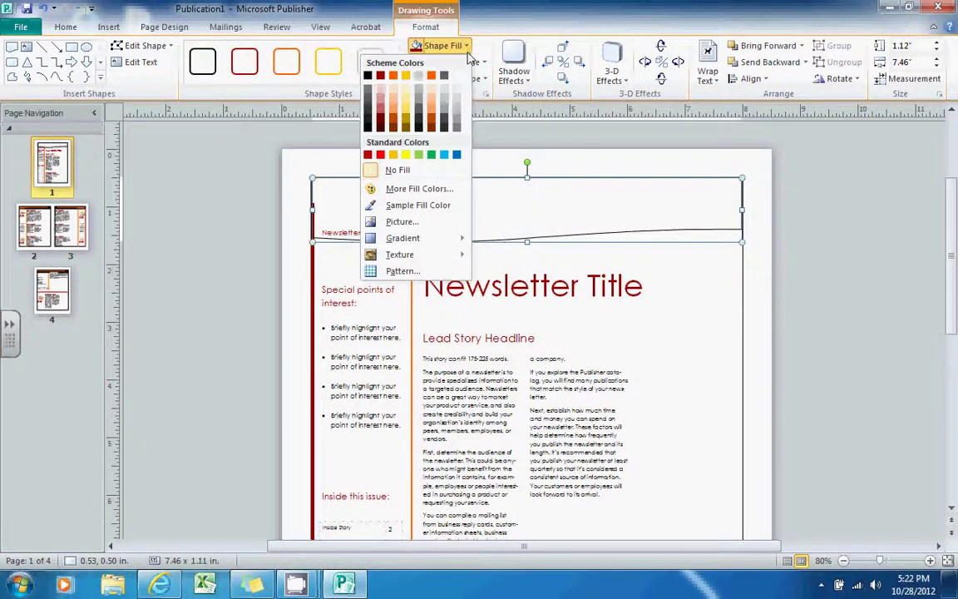
click(396, 121)
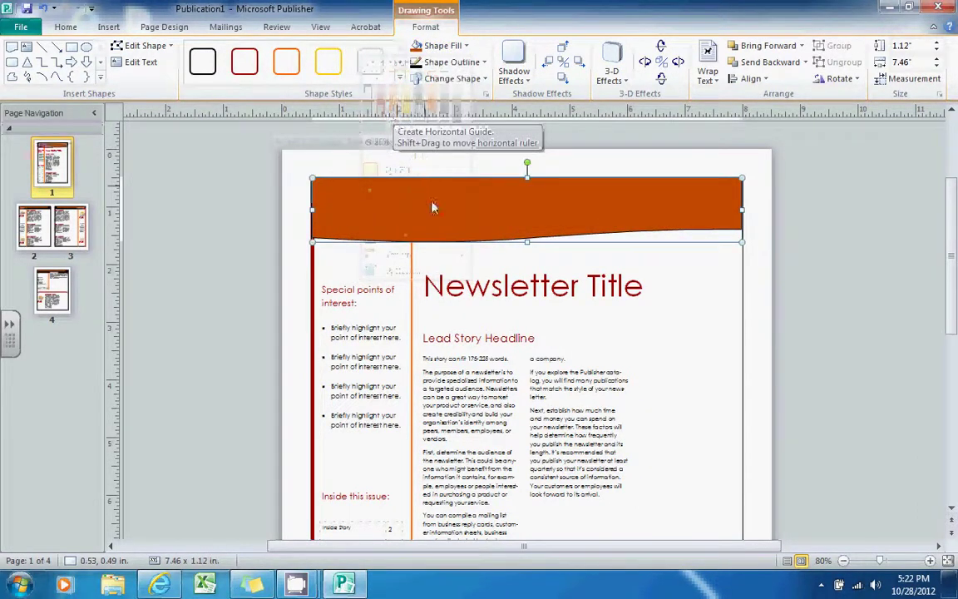
click(467, 46)
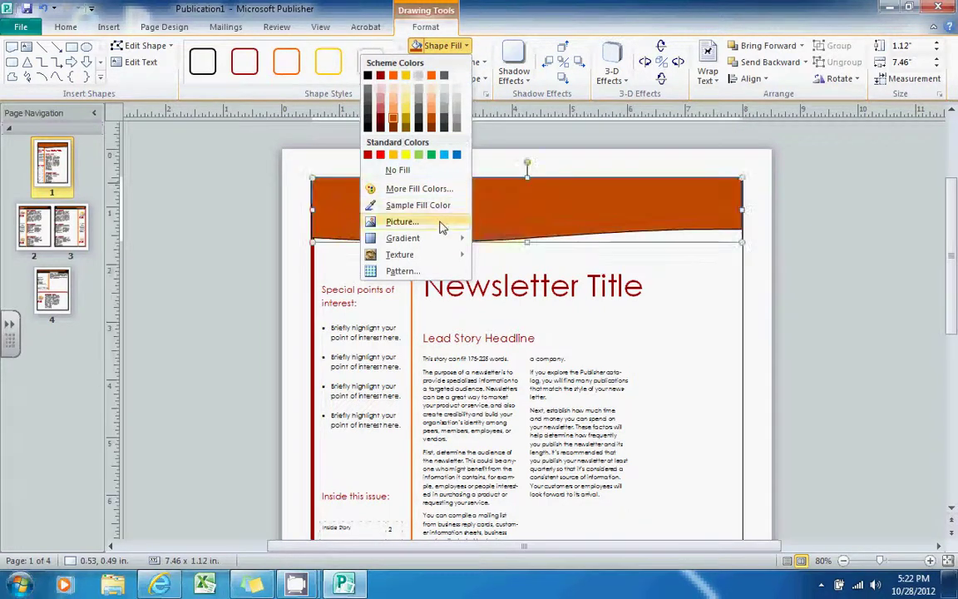
mouse_move(440, 244)
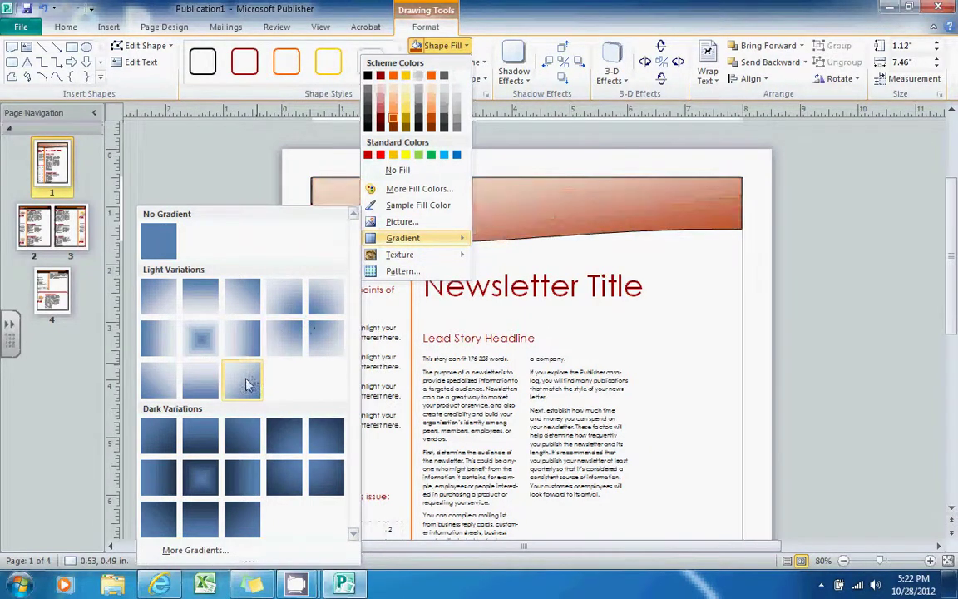
click(247, 383)
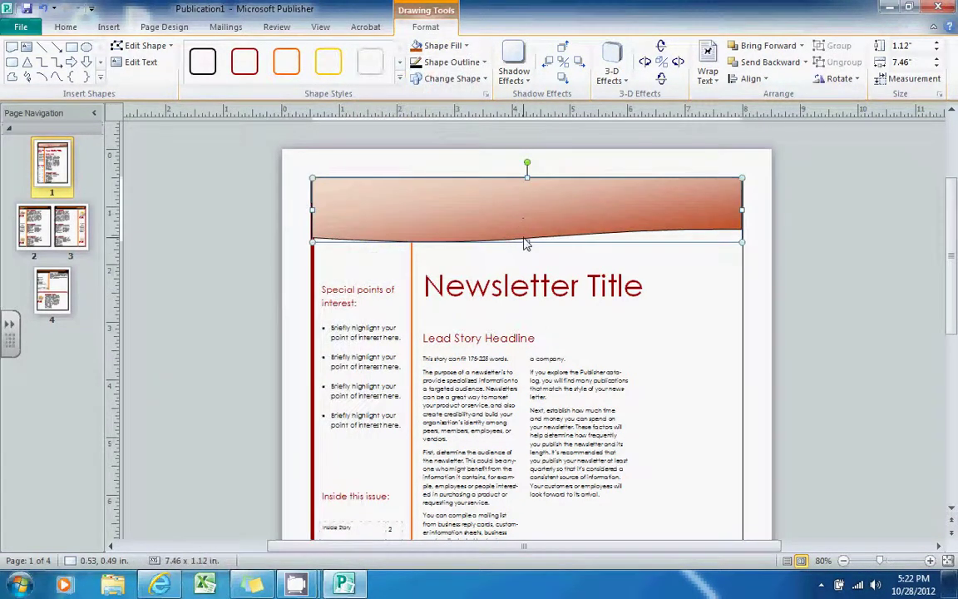
drag(526, 242, 527, 250)
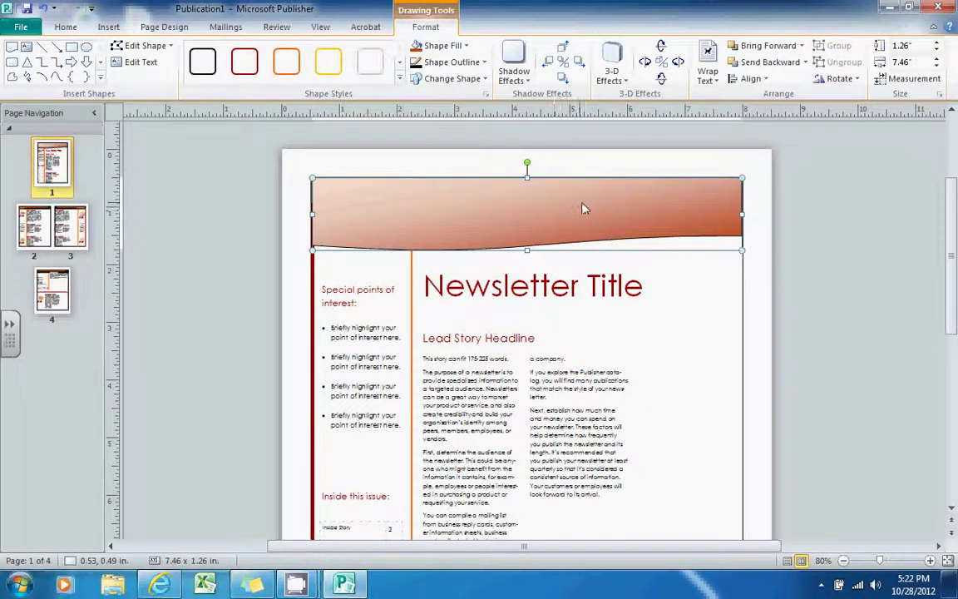
Apply the first Perspective 3-D effect to the header shape with a depth of 36 pt.
click(611, 59)
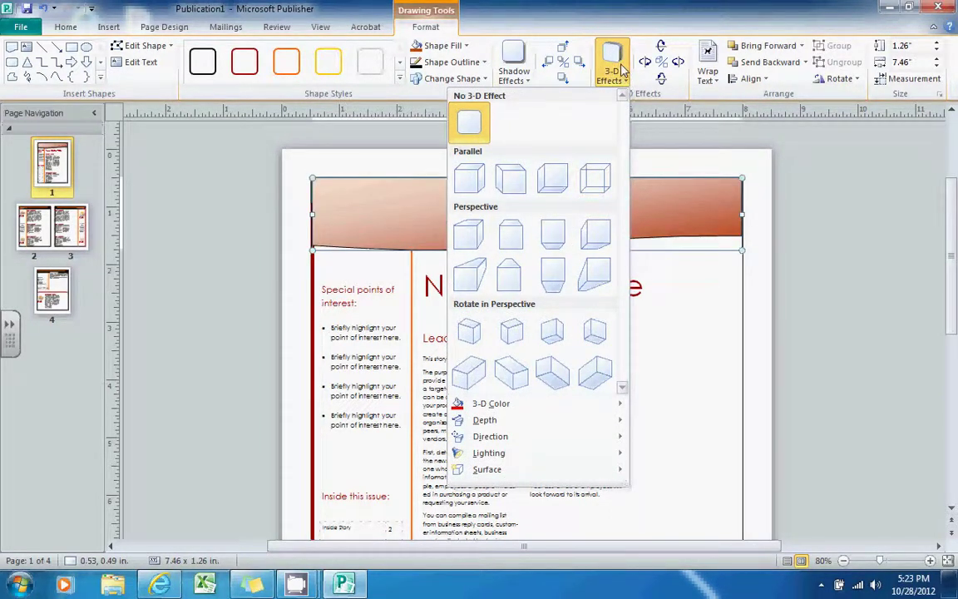
click(479, 248)
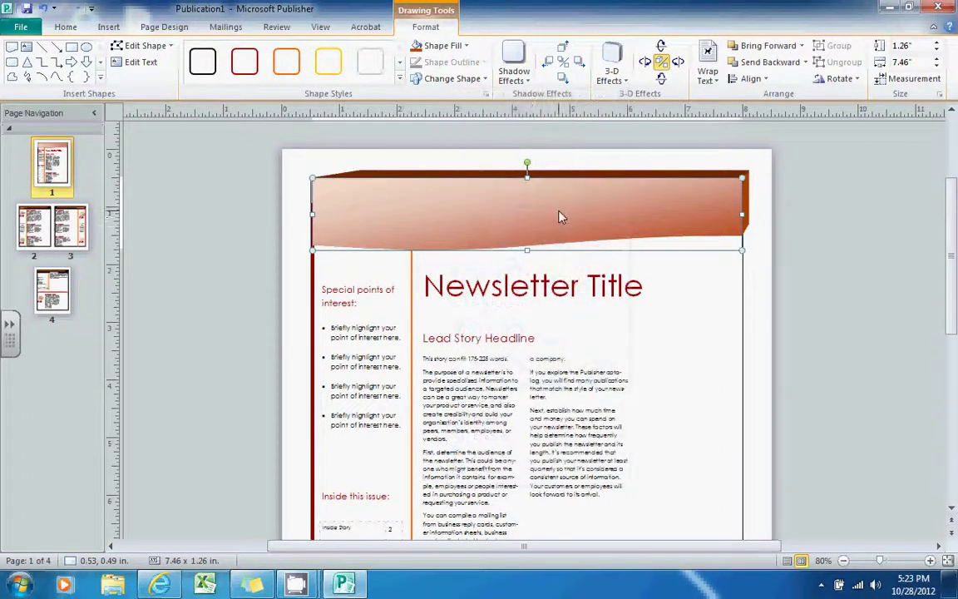
click(622, 80)
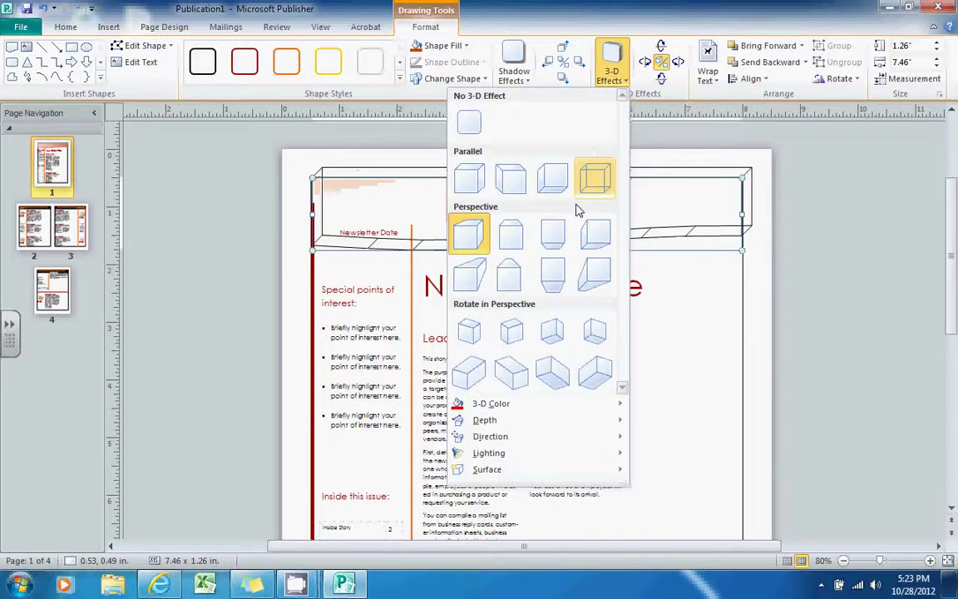
mouse_move(536, 428)
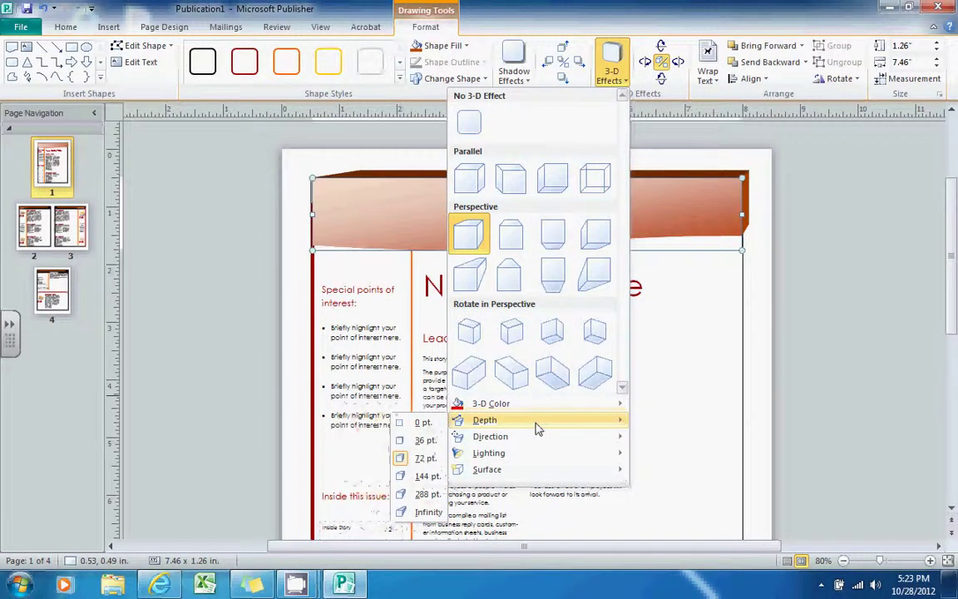
click(424, 439)
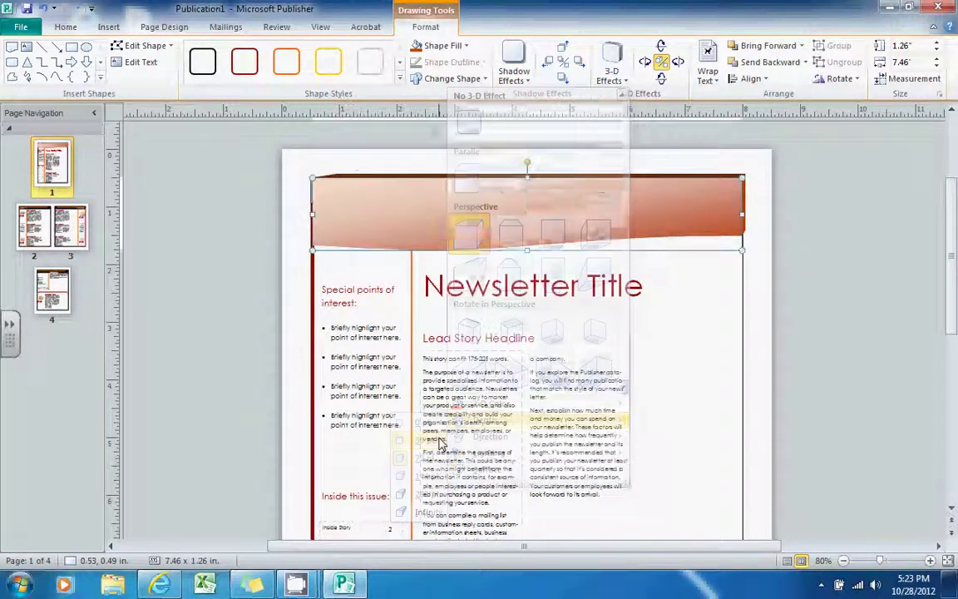
Cut the Newsletter Title text box and paste it back so it sits in front of the header shape.
triple_click(521, 287)
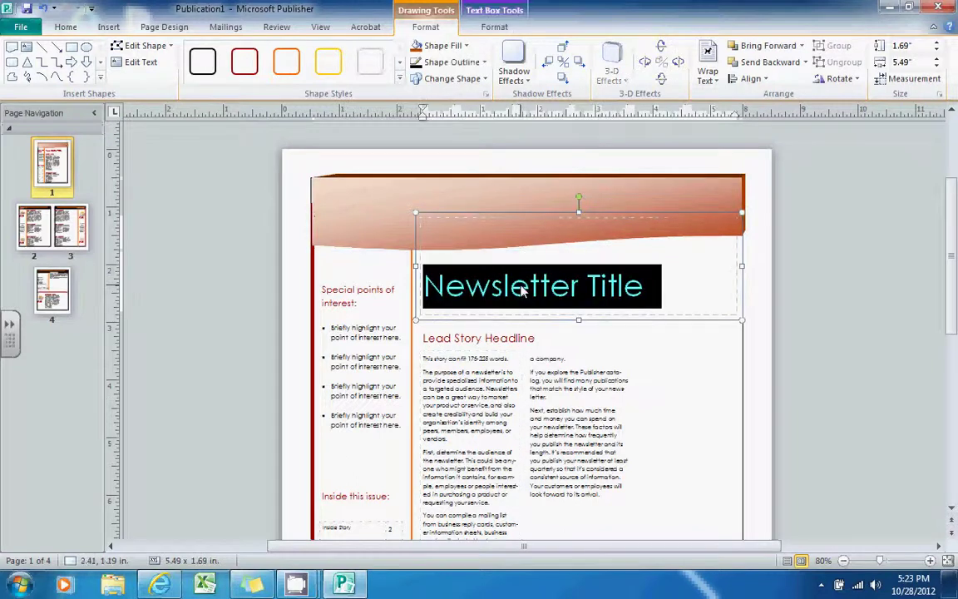
click(523, 220)
right_click(524, 220)
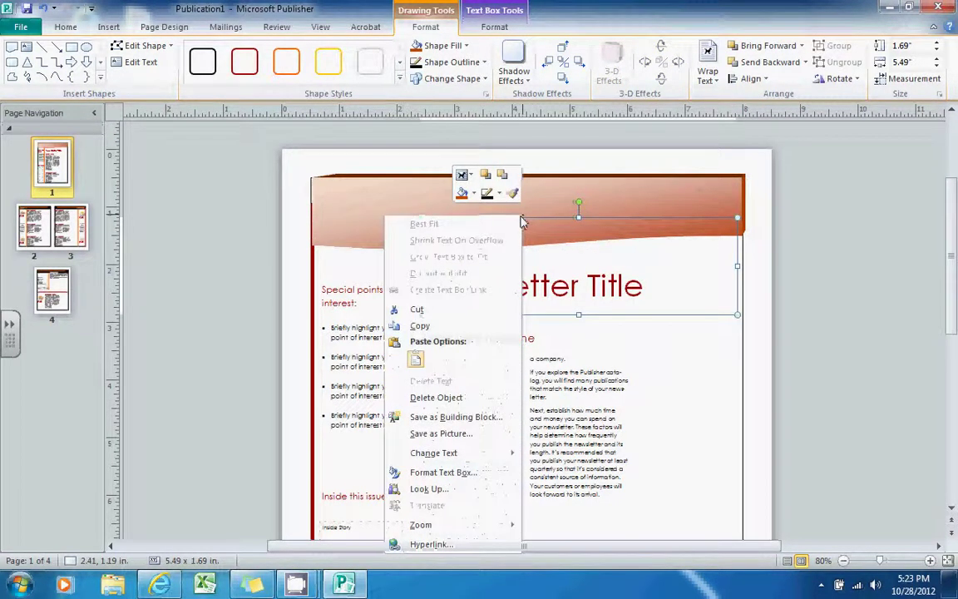
click(439, 312)
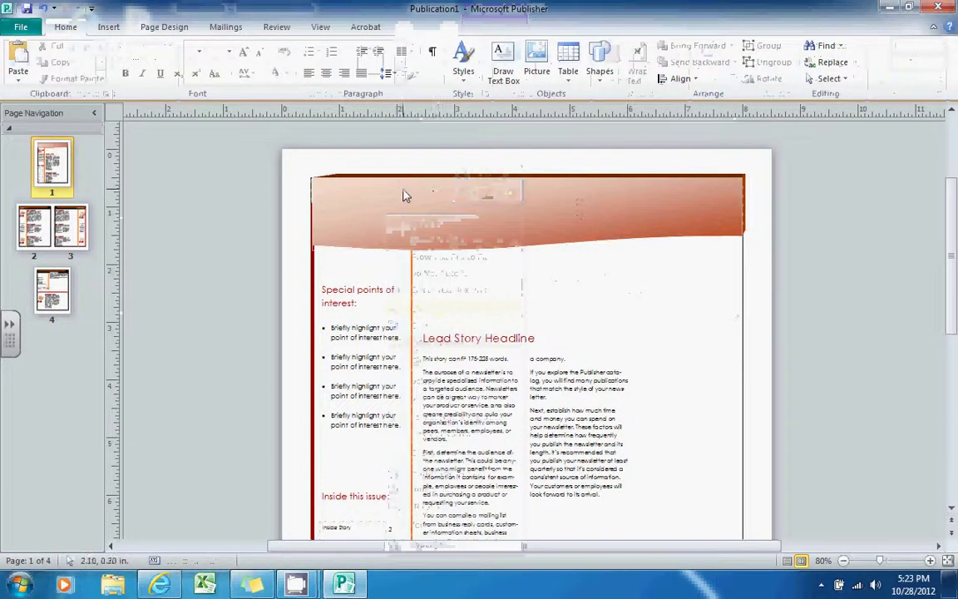
right_click(405, 192)
click(297, 246)
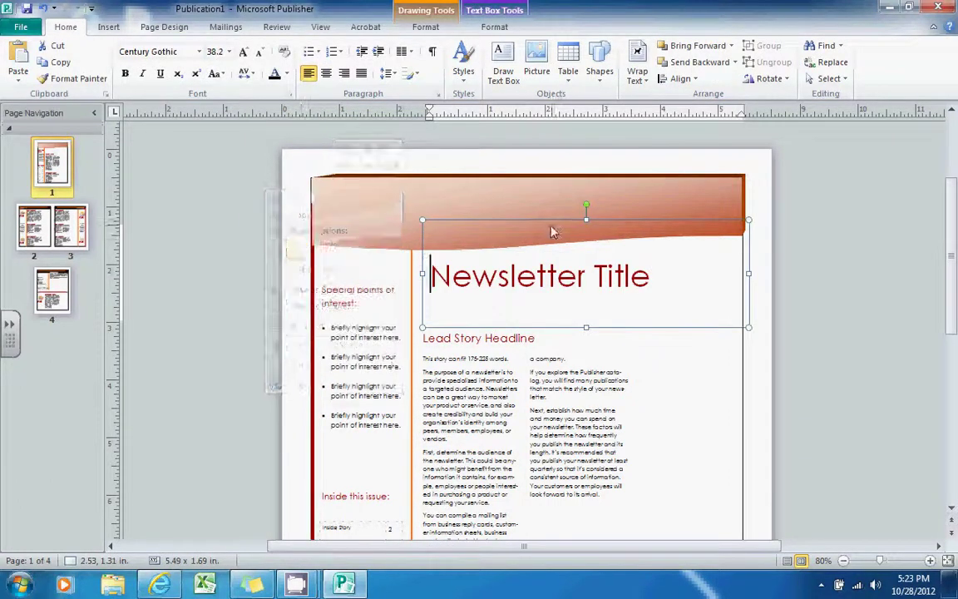
Move the title text box up onto the header shape and reduce its height to fit within the header.
drag(549, 223, 536, 162)
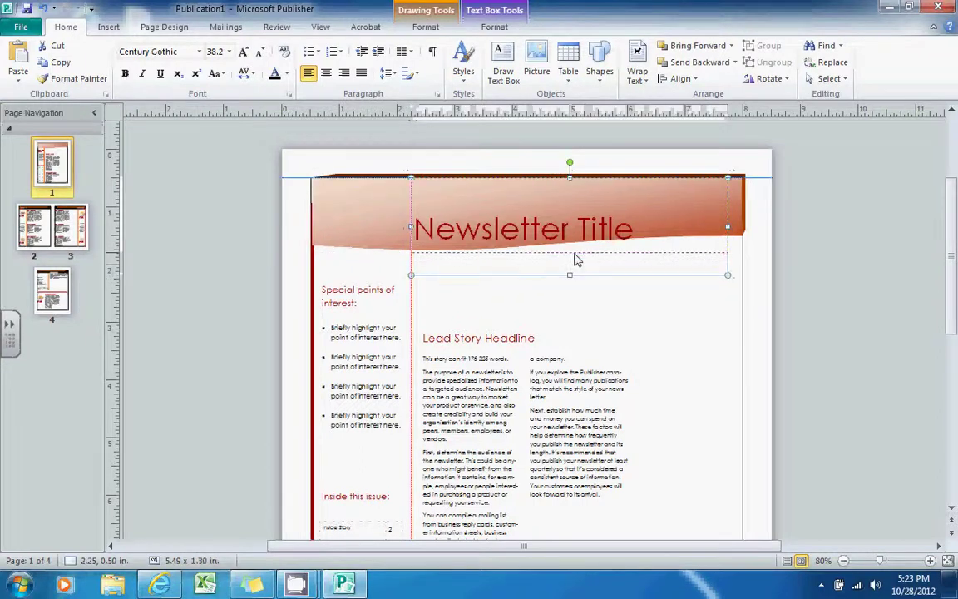
drag(577, 260, 572, 246)
click(595, 303)
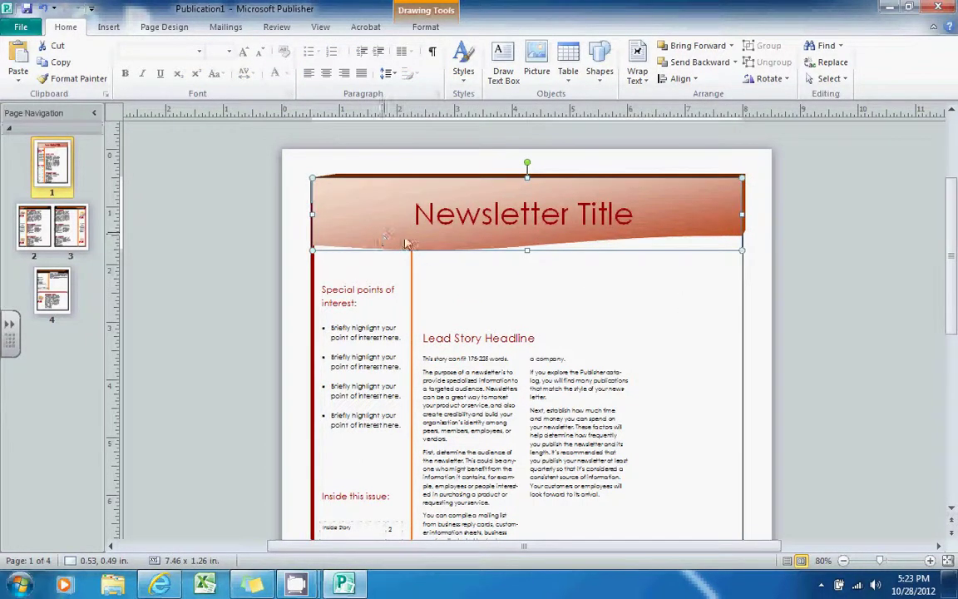
Search the clip art for "fall" and insert the photo of pumpkins on straw.
click(569, 339)
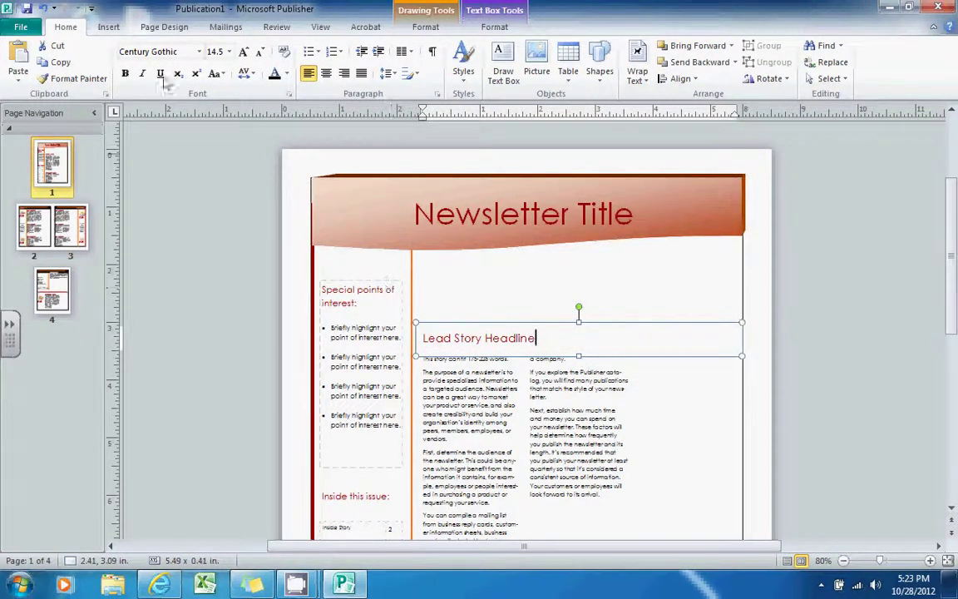
click(108, 28)
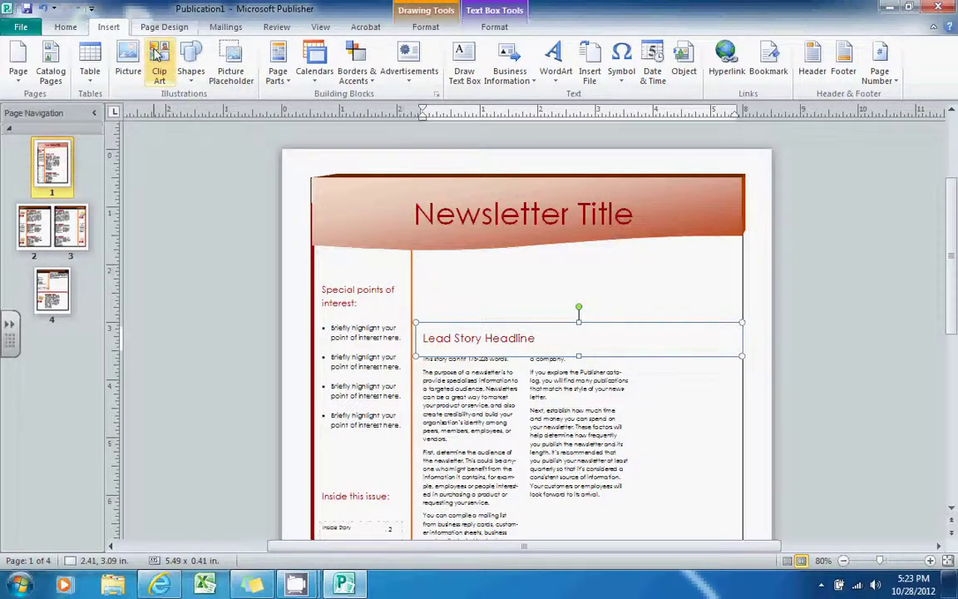
click(158, 74)
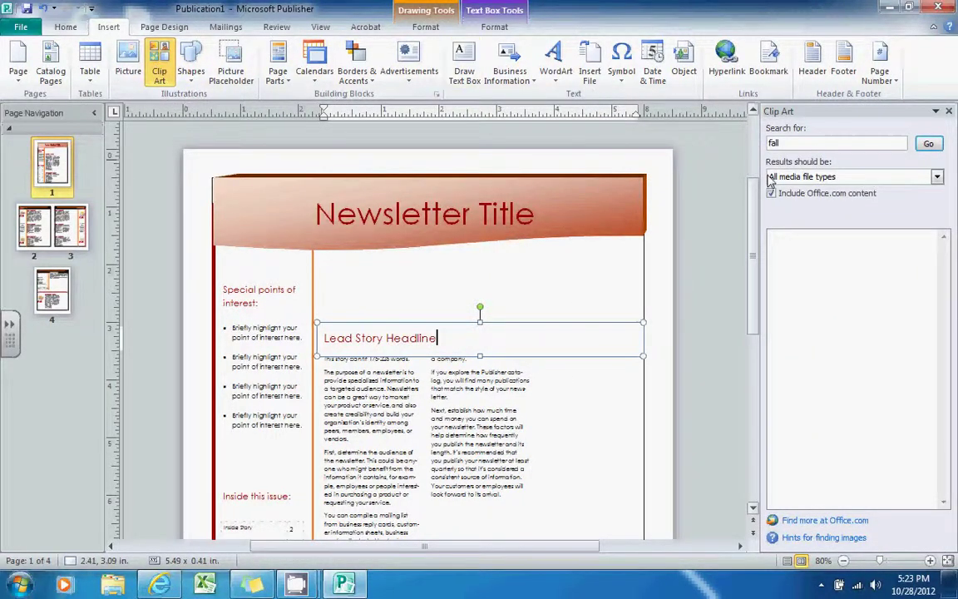
click(927, 150)
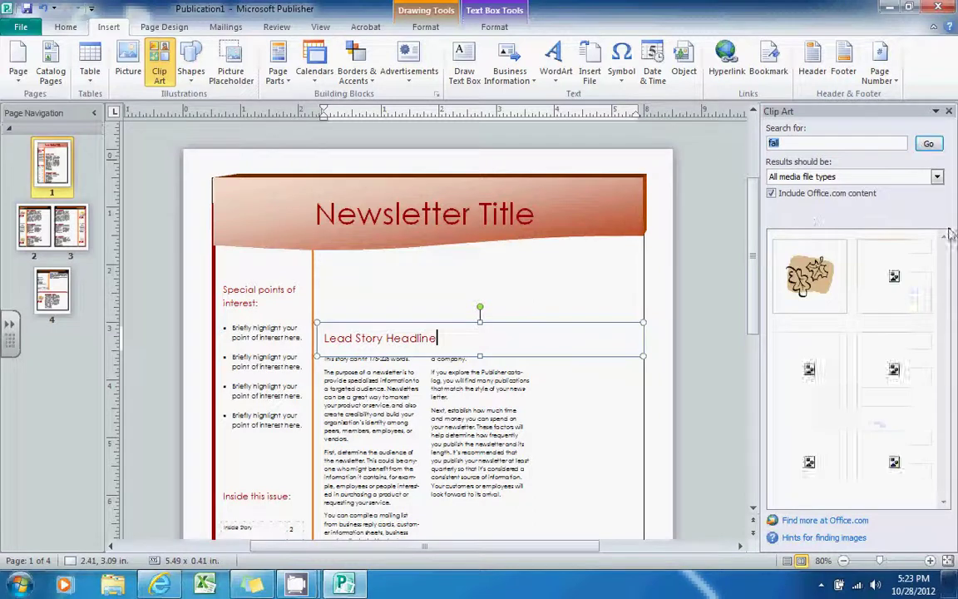
drag(945, 256, 946, 323)
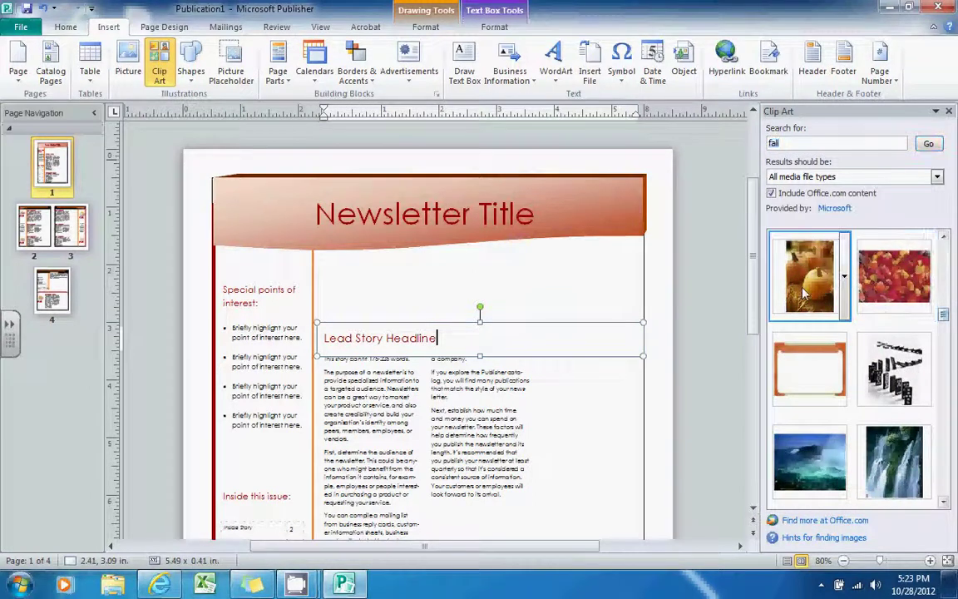
click(804, 292)
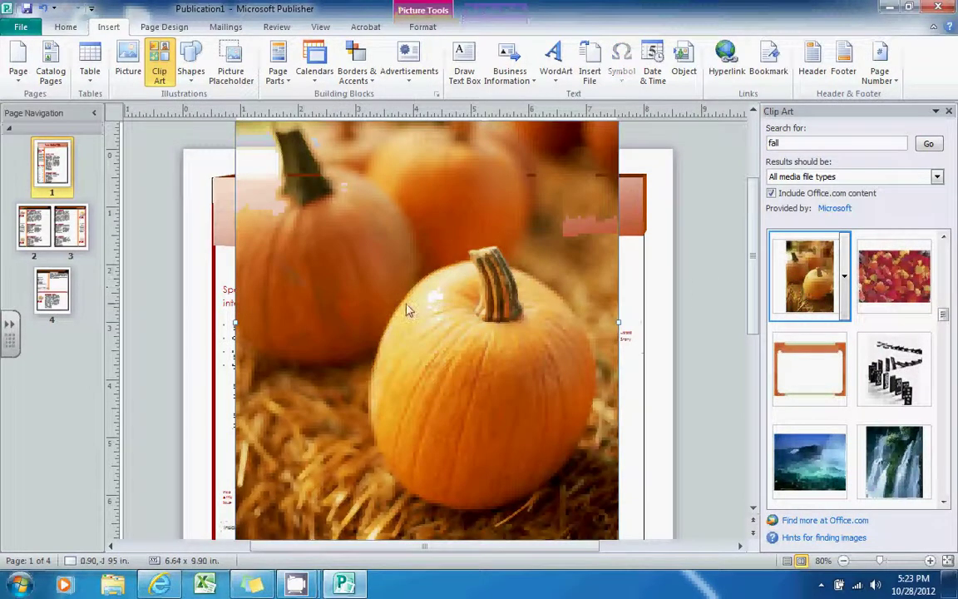
Shrink the pumpkin photo on the page to about 1.43 by 2.13 inches.
drag(400, 284, 420, 363)
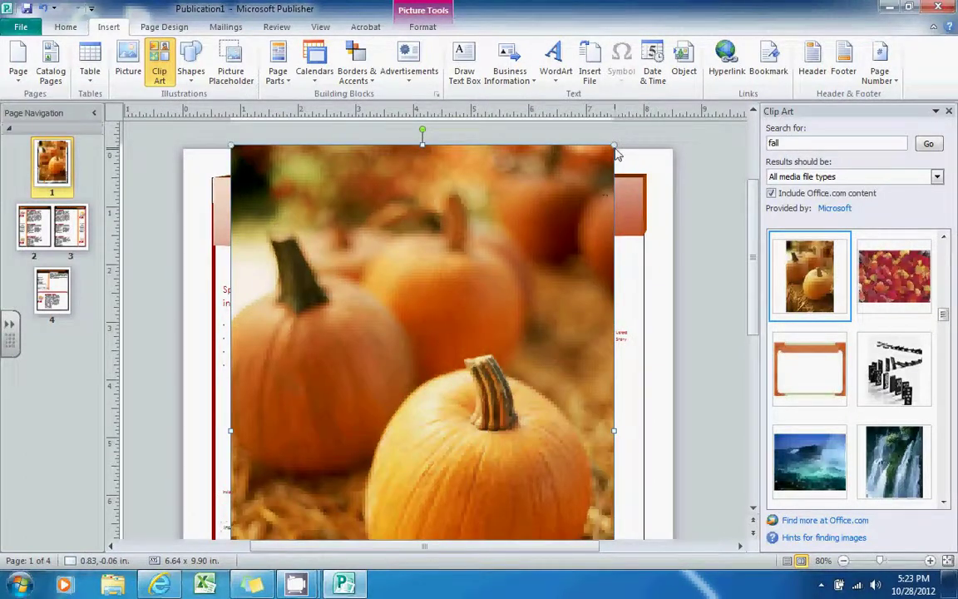
drag(612, 157, 366, 489)
drag(275, 515, 402, 288)
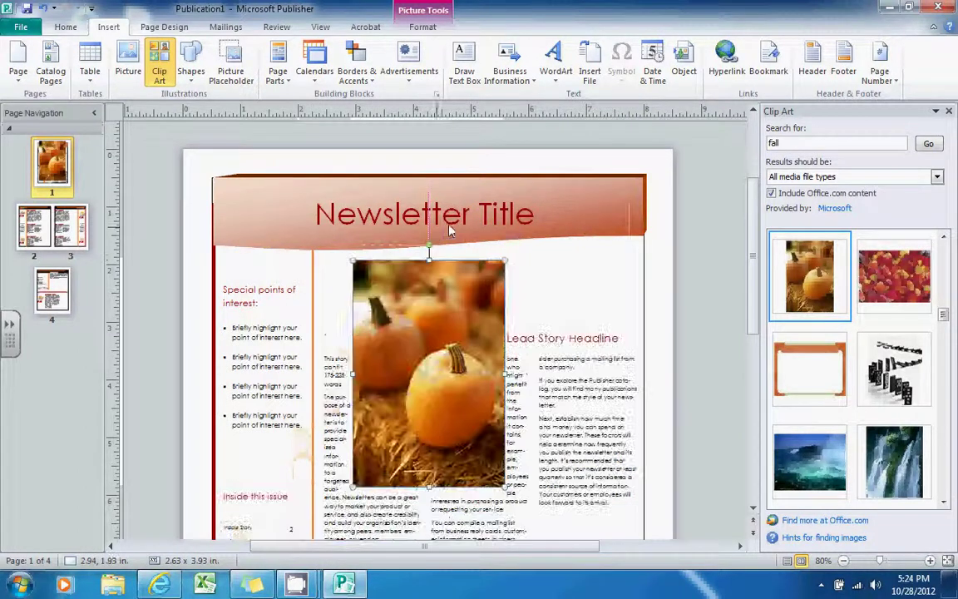
drag(504, 261, 522, 337)
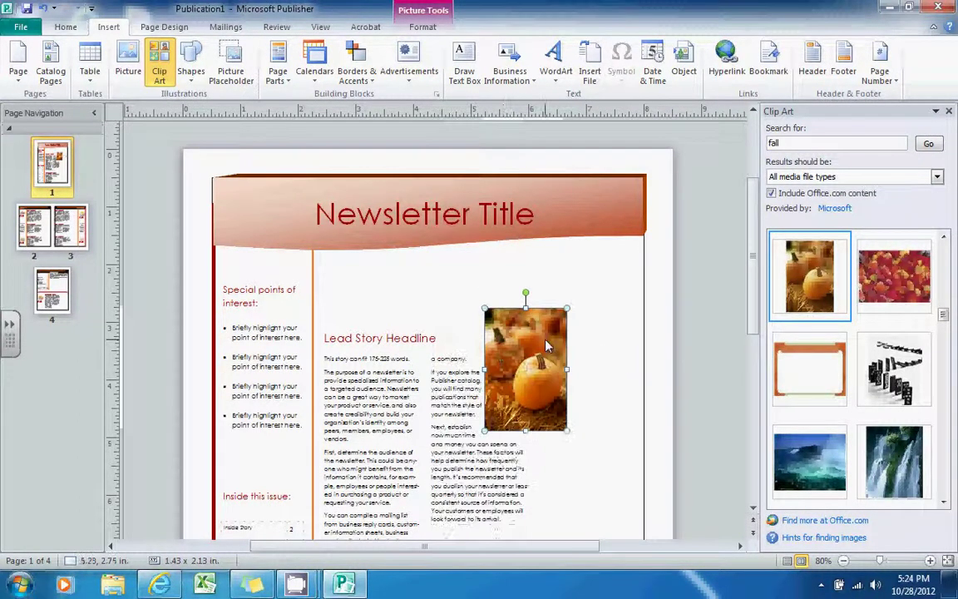
Place the pumpkin photo at the left end of the header and resize it to about 1.41 by 1.49 inches.
drag(491, 304, 229, 194)
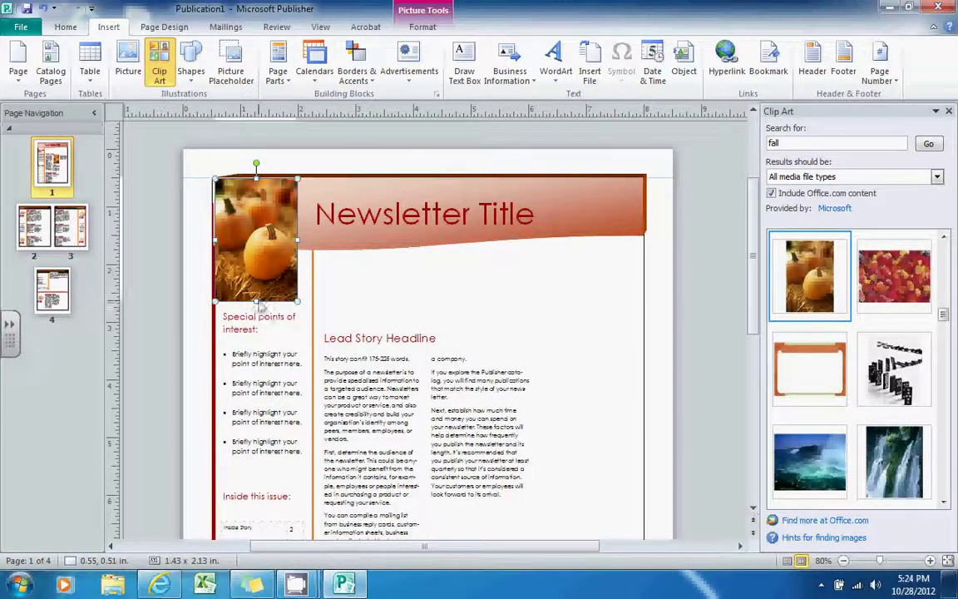
drag(256, 303, 256, 253)
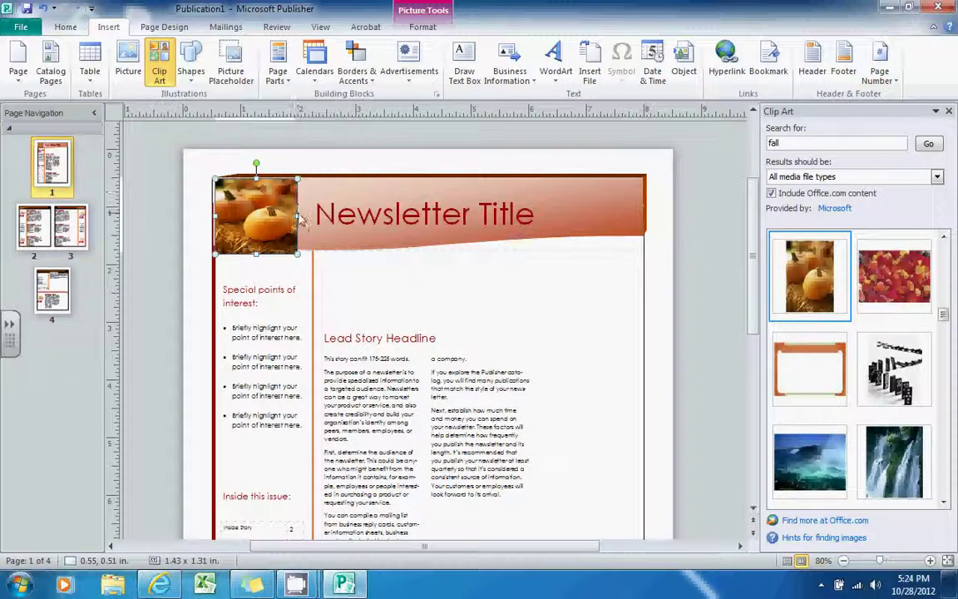
drag(301, 217, 244, 212)
drag(276, 253, 299, 246)
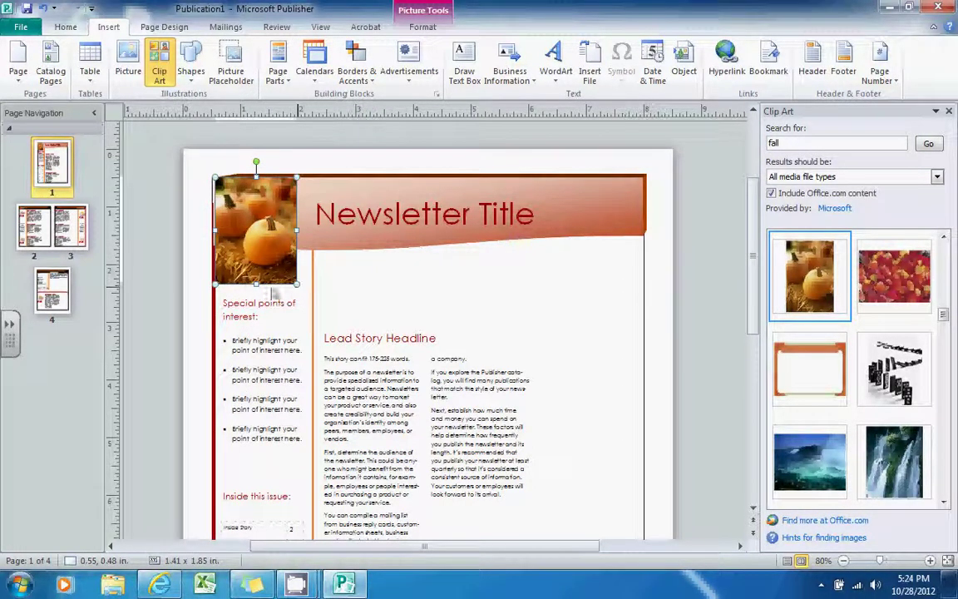
drag(258, 290, 258, 266)
Stretch the header shape downward so its lower edge lines up with the bottom of the pumpkin photo.
click(352, 248)
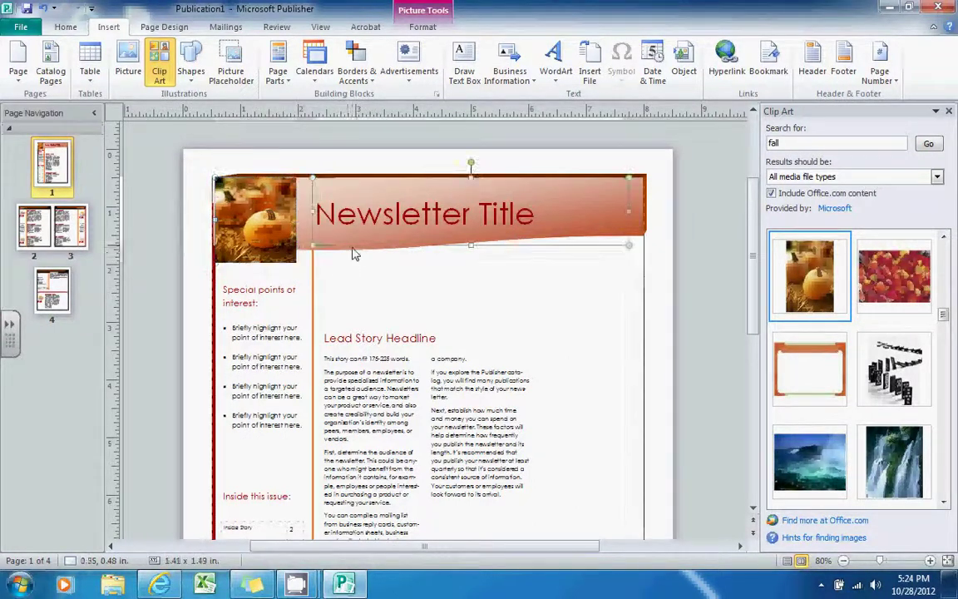
click(337, 253)
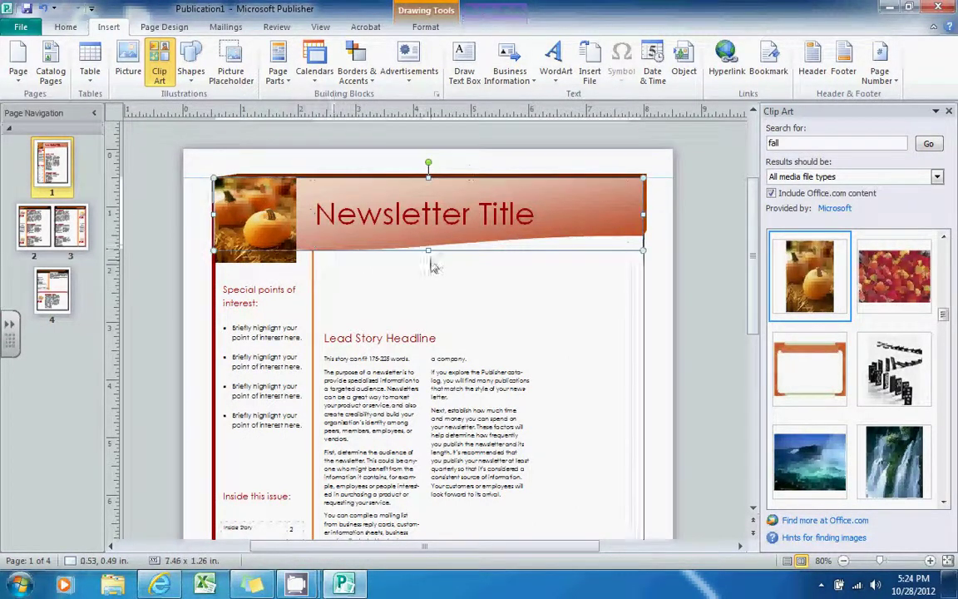
drag(427, 252, 433, 282)
click(488, 299)
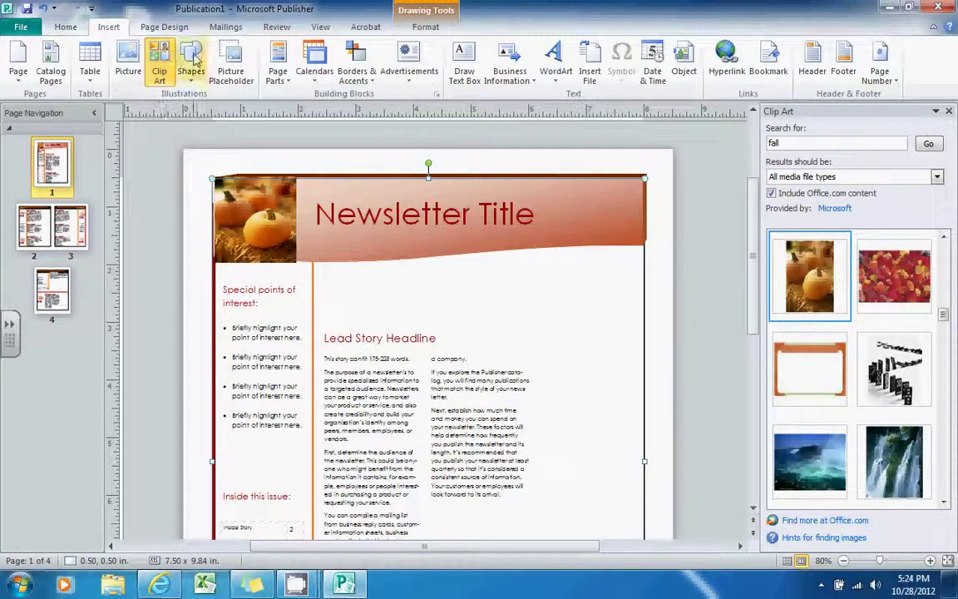
Insert the Stories page part that combines a large sunflower photo with two smaller overlapping landscape photos.
click(280, 70)
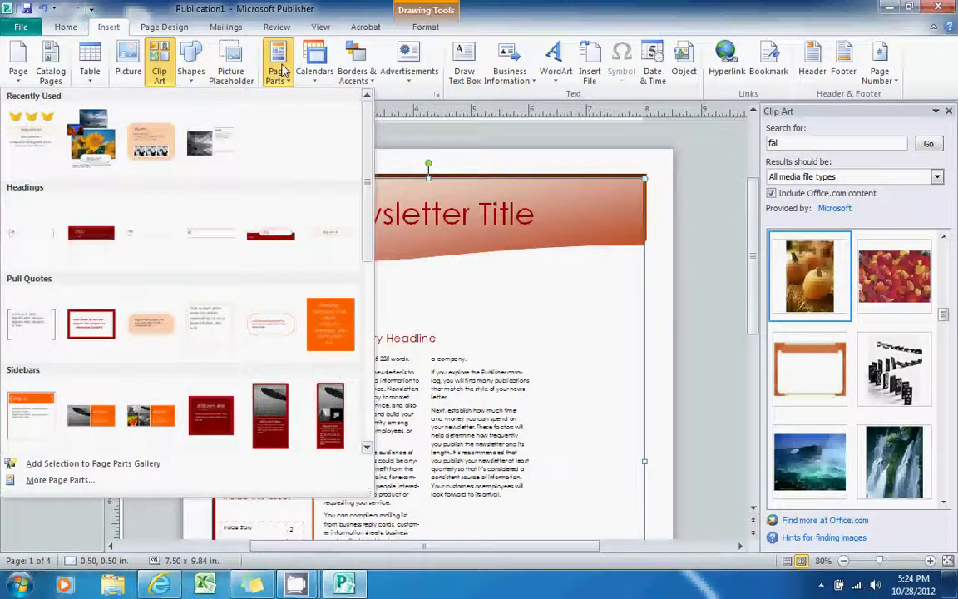
scroll(359, 250, down, 5)
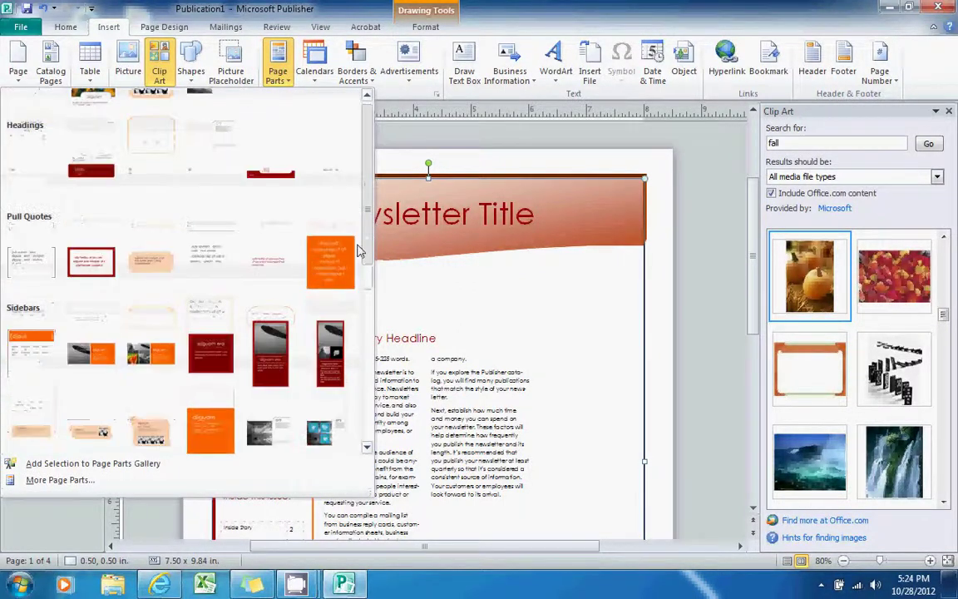
scroll(348, 338, down, 6)
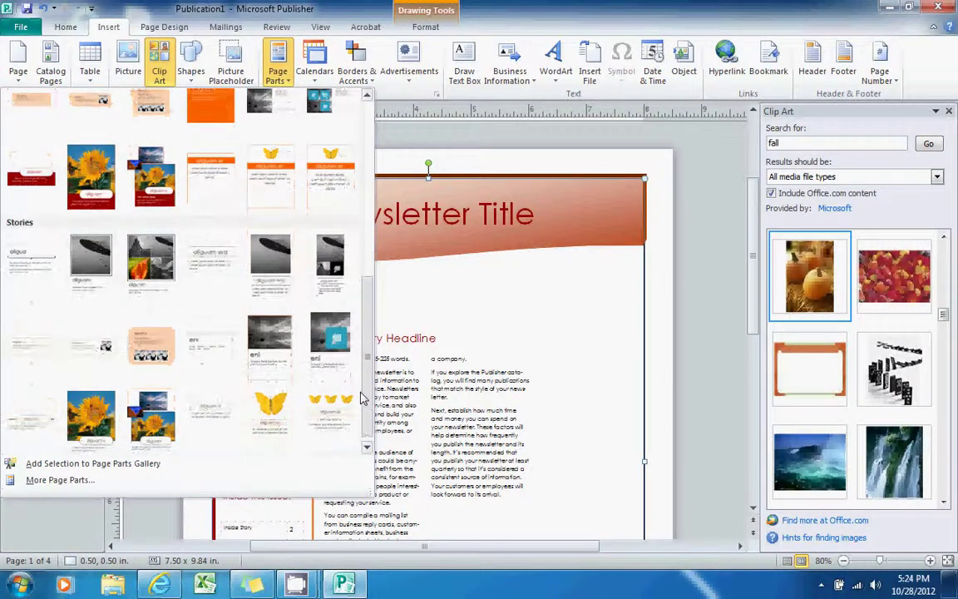
scroll(362, 397, up, 11)
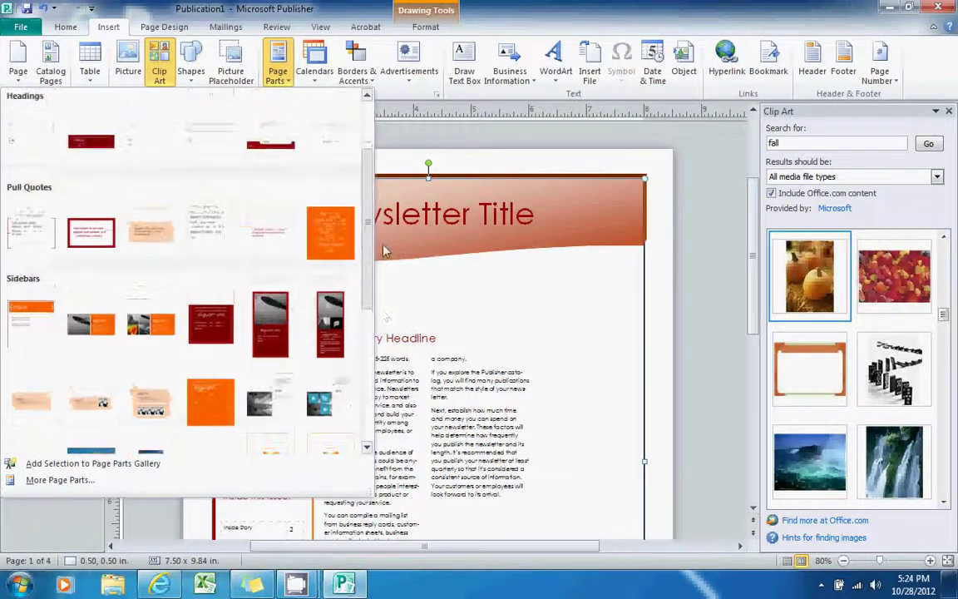
scroll(361, 398, down, 9)
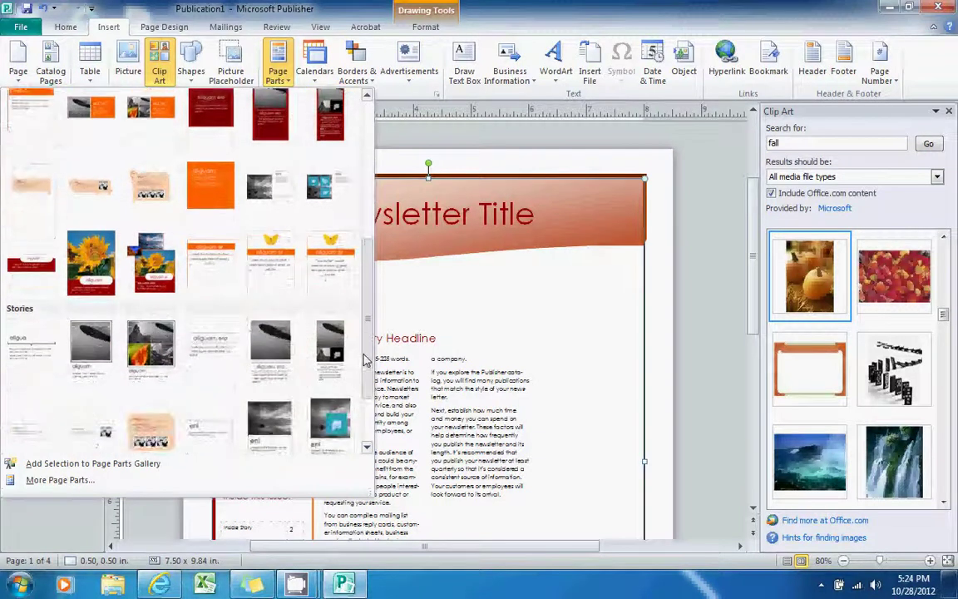
scroll(362, 397, down, 1)
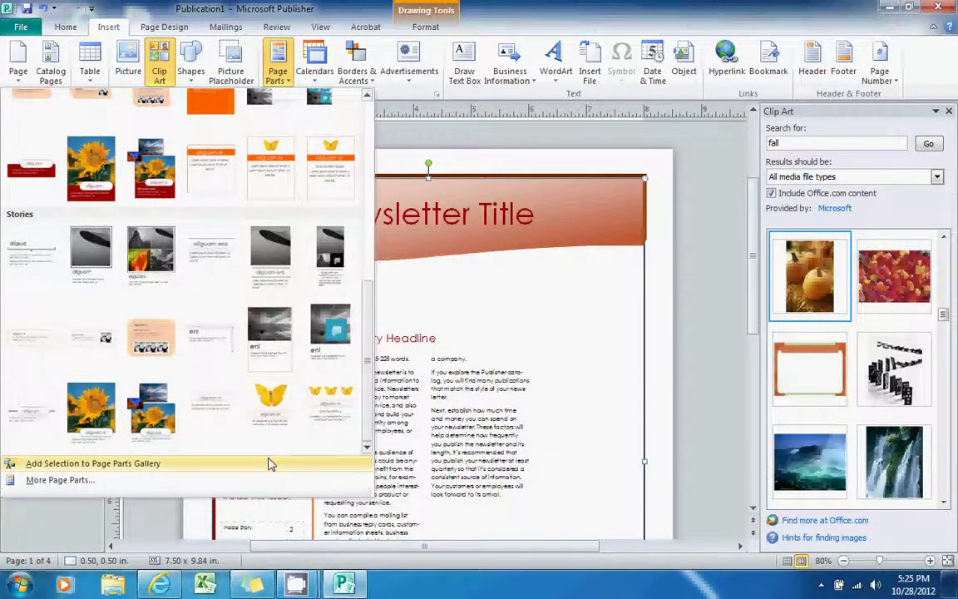
click(162, 422)
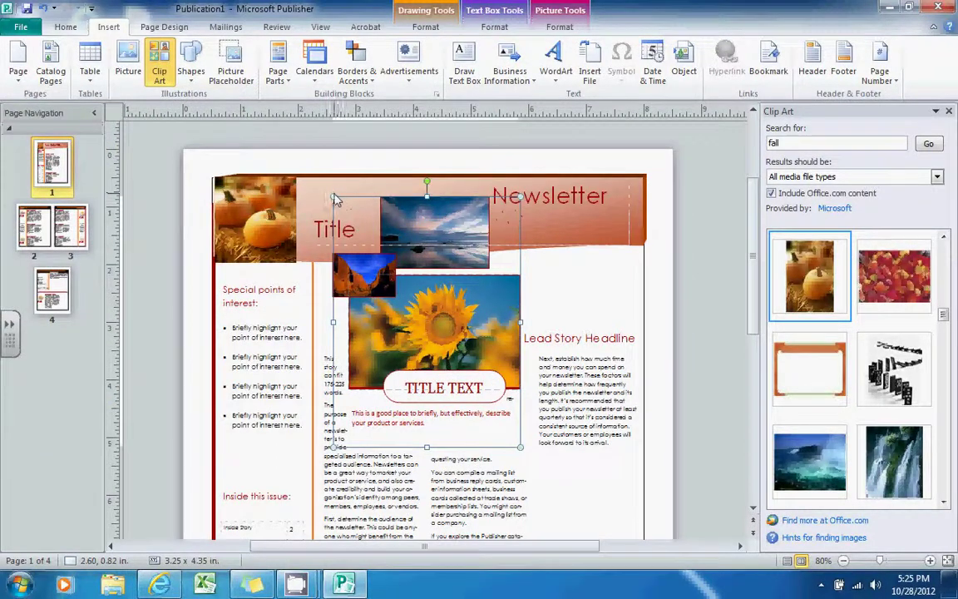
Shrink the sunflower page part to about 2.45 by 3.33 inches and move it to the right of the lead story.
drag(334, 201, 379, 255)
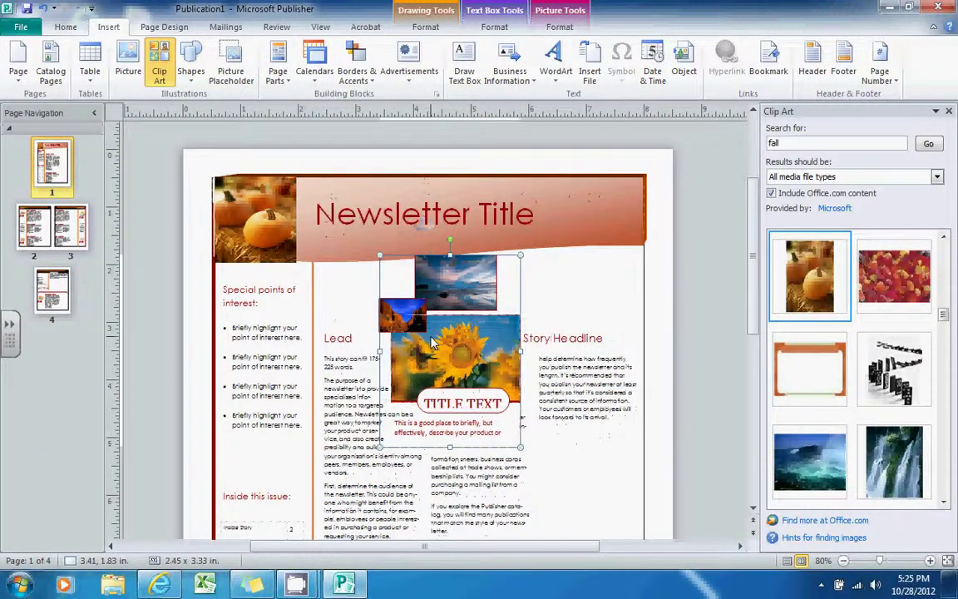
drag(429, 344, 542, 457)
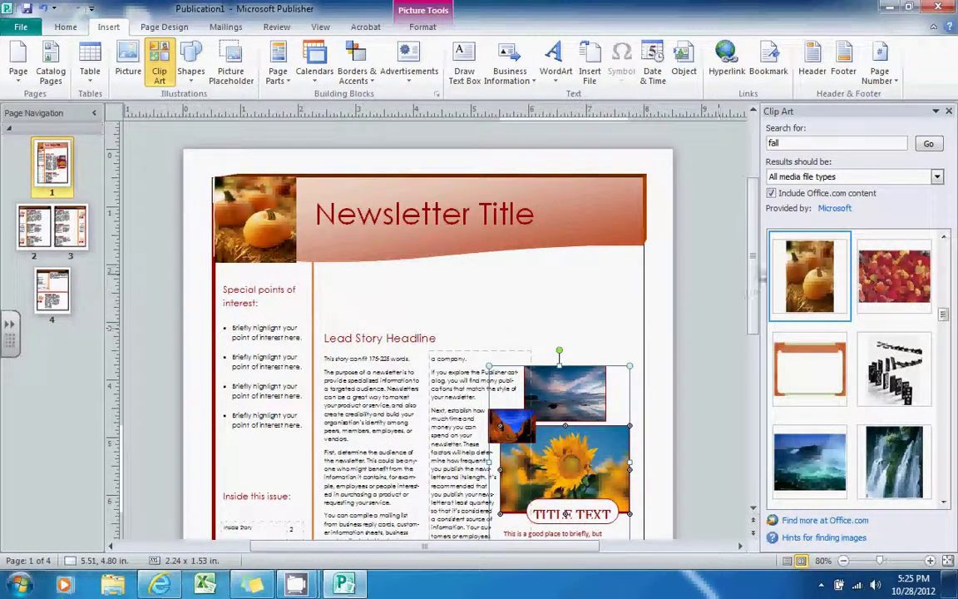
Delete all the placeholder text of the lead story in both linked columns.
scroll(565, 514, down, 3)
click(454, 356)
key(ctrl+a)
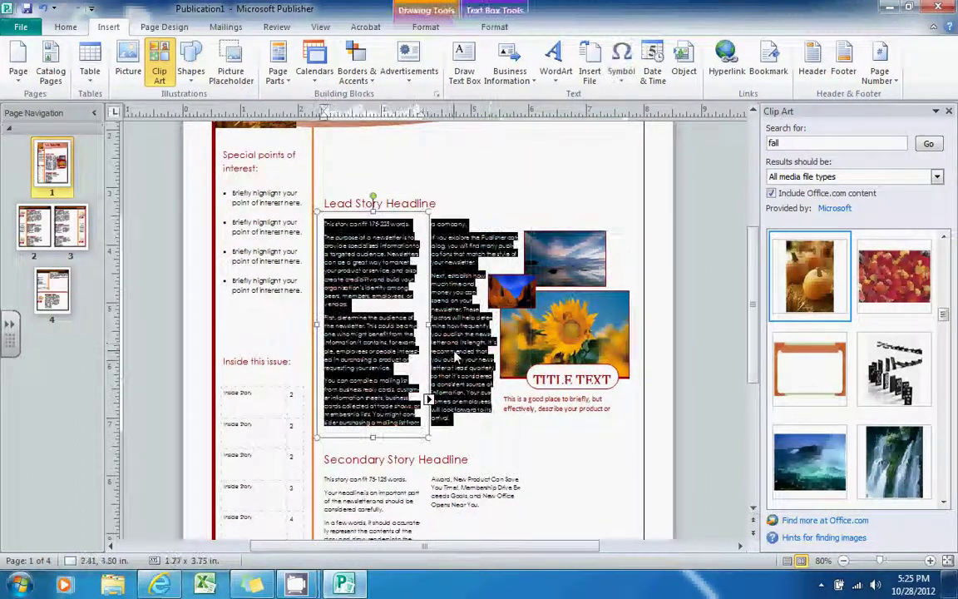
key(Delete)
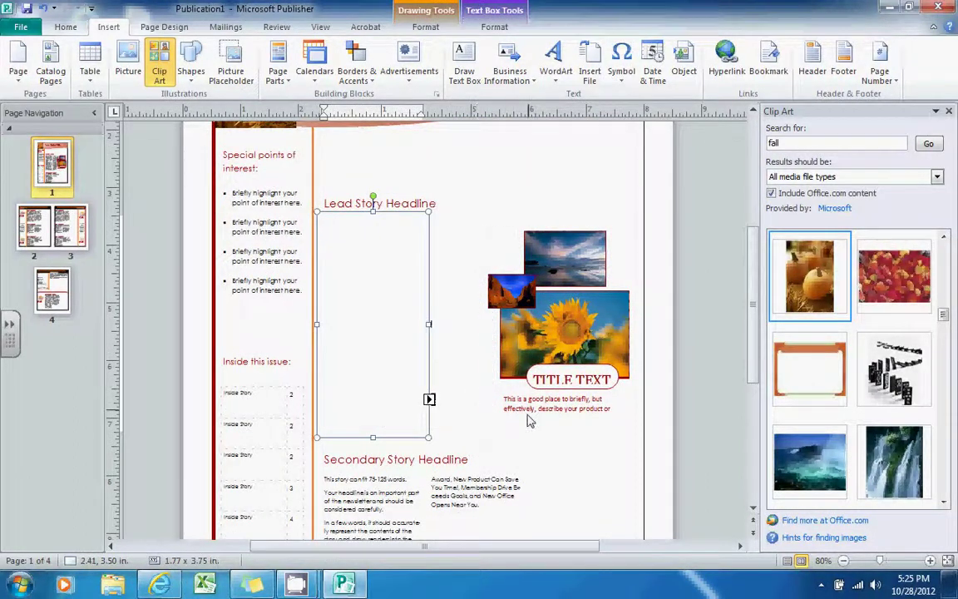
Replace the upper landscape photo in the sunflower page part with picture 1112Q2Dorn from the Website folder on Network Drive (P:).
click(526, 424)
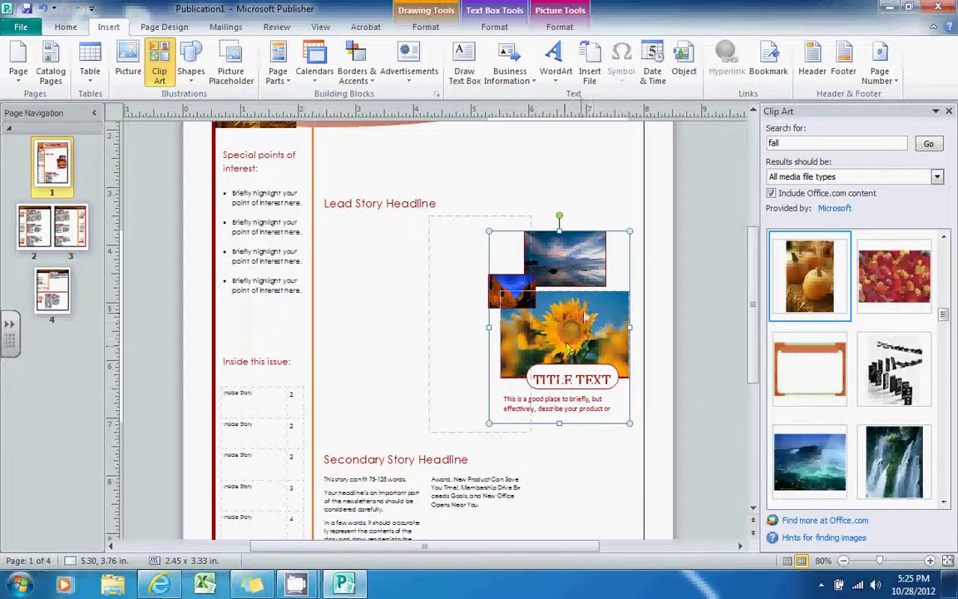
click(578, 260)
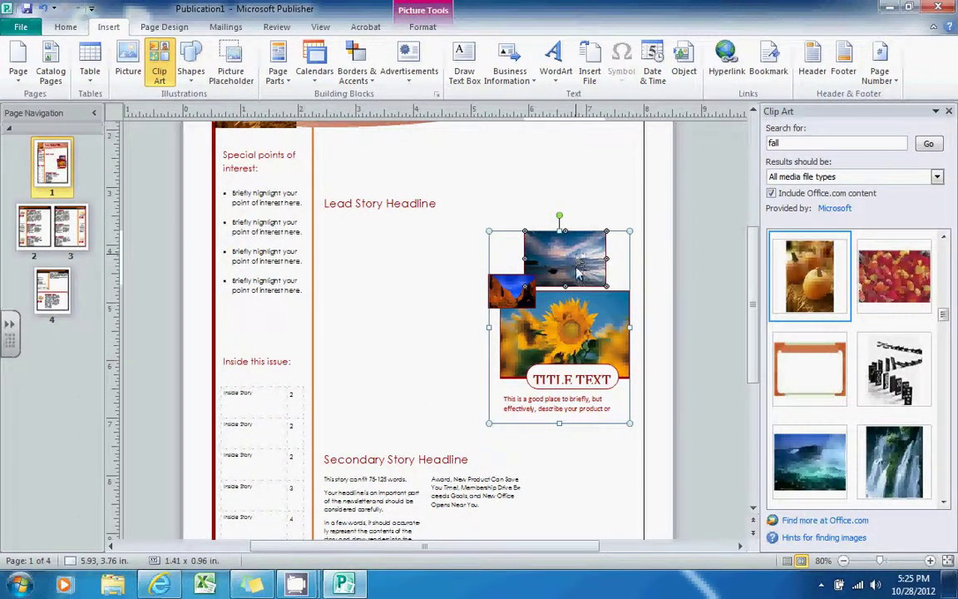
click(574, 332)
click(568, 254)
right_click(568, 255)
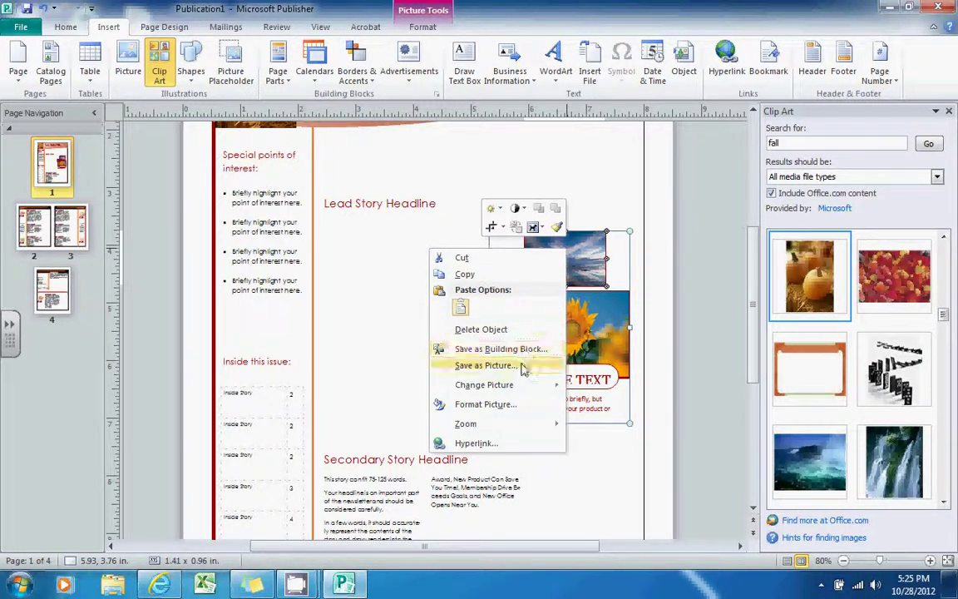
mouse_move(519, 393)
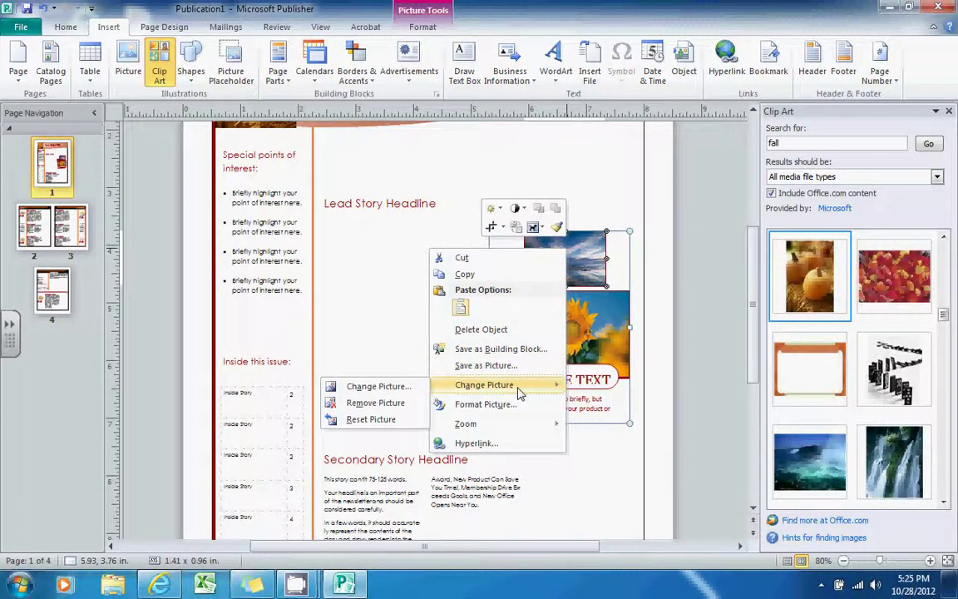
click(405, 388)
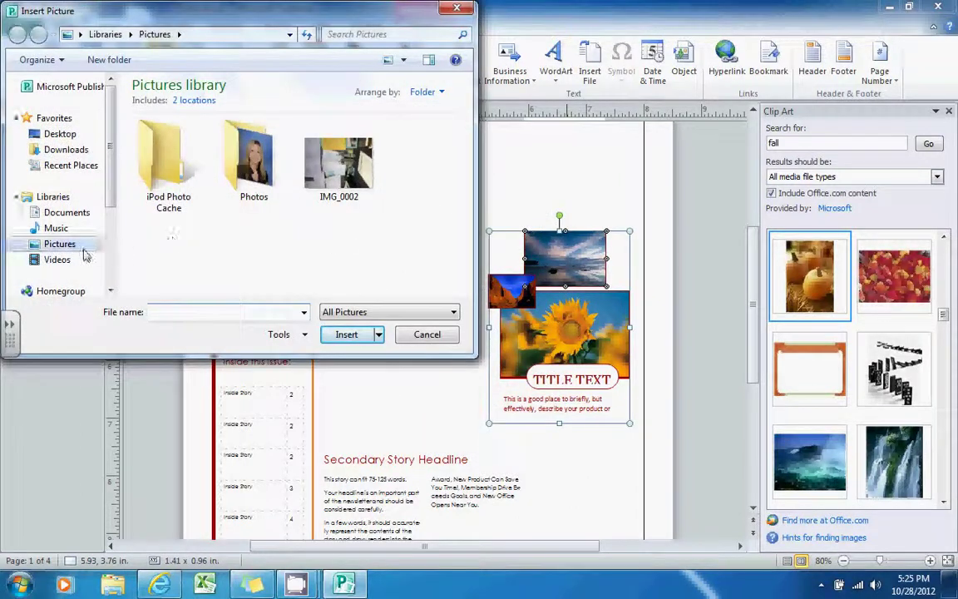
scroll(83, 232, down, 3)
click(73, 221)
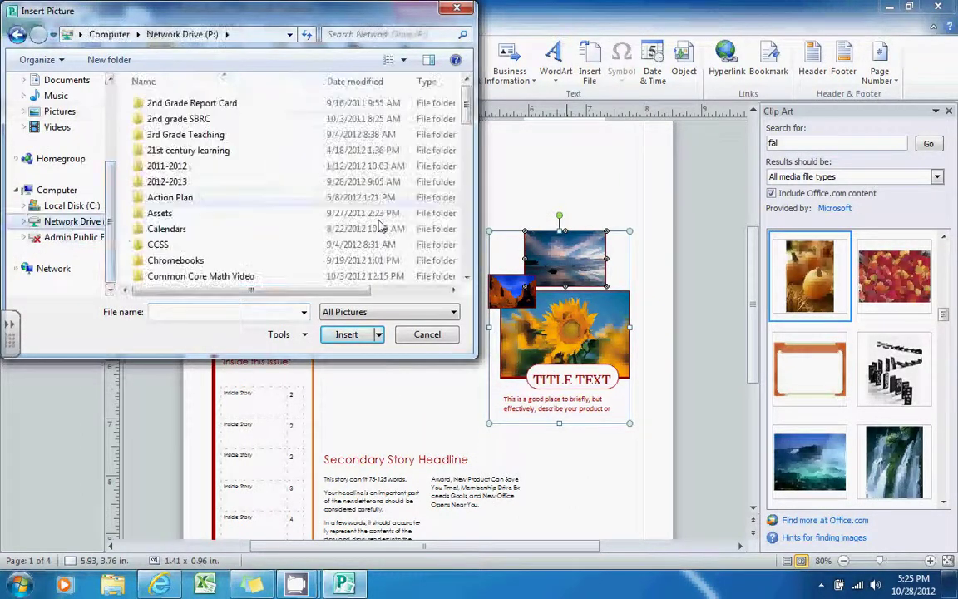
scroll(449, 217, down, 9)
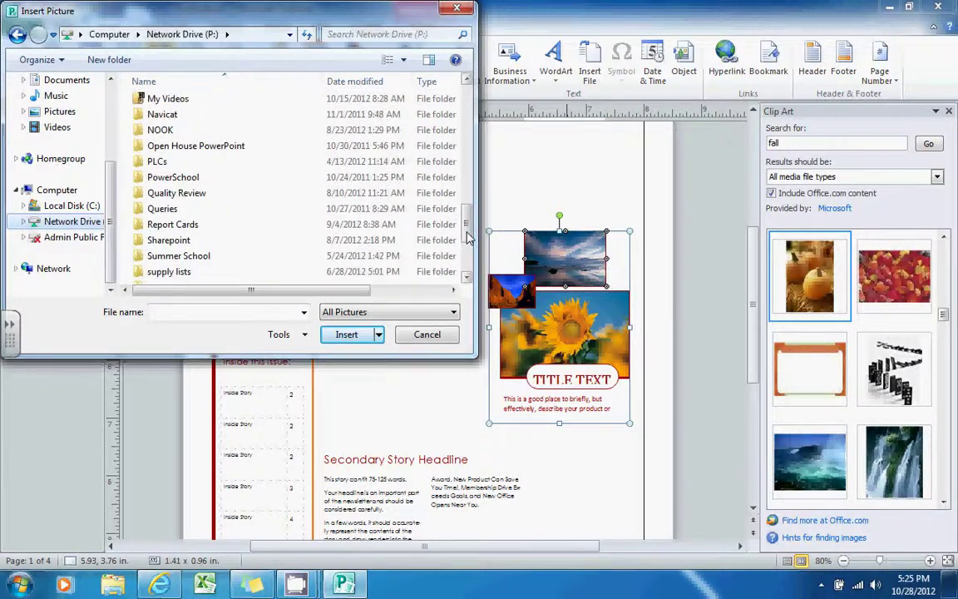
scroll(467, 237, down, 3)
double_click(194, 239)
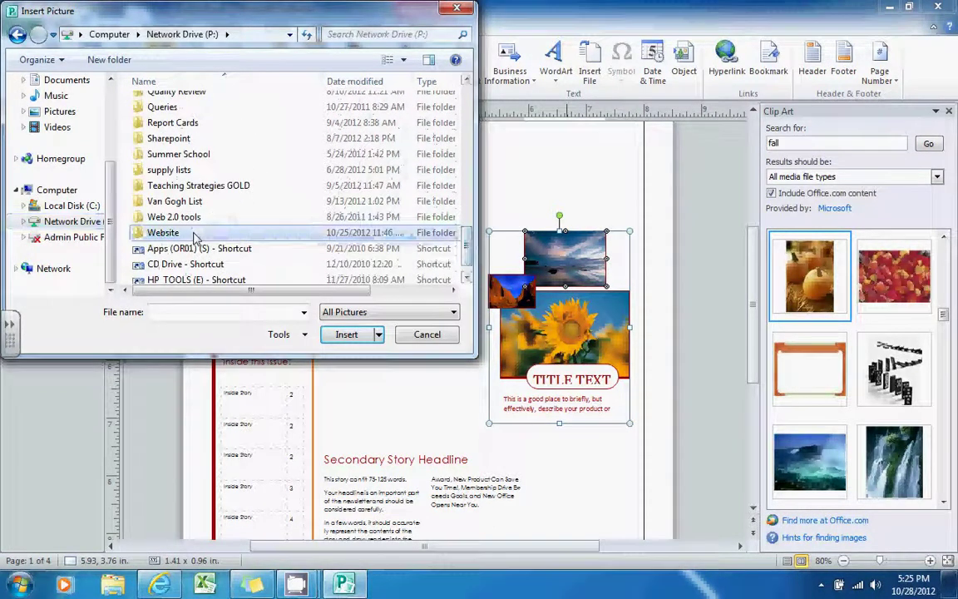
double_click(158, 198)
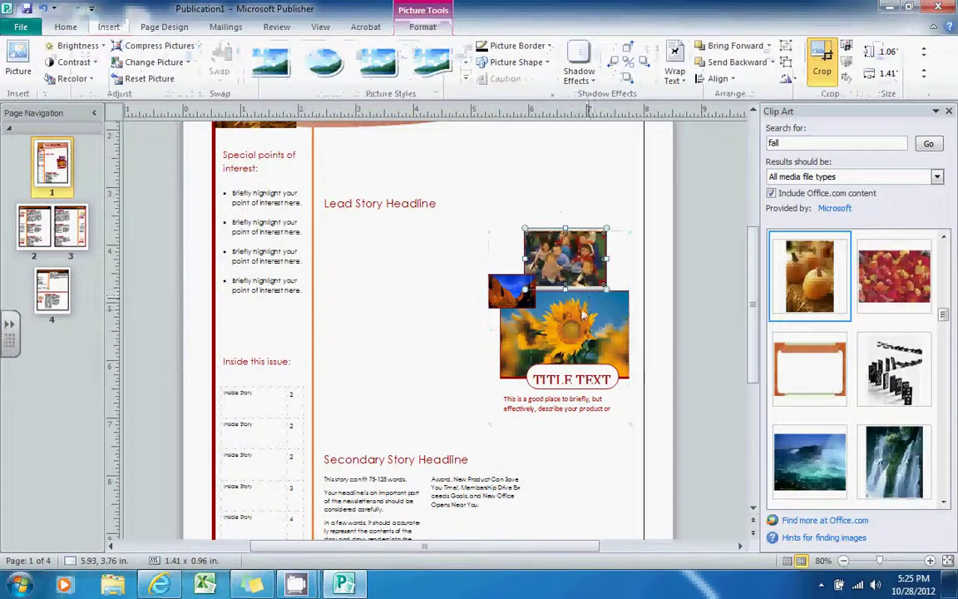
Replace the large sunflower photo in the page part with picture 1112Q2GN2 from the Website folder.
click(552, 275)
right_click(577, 314)
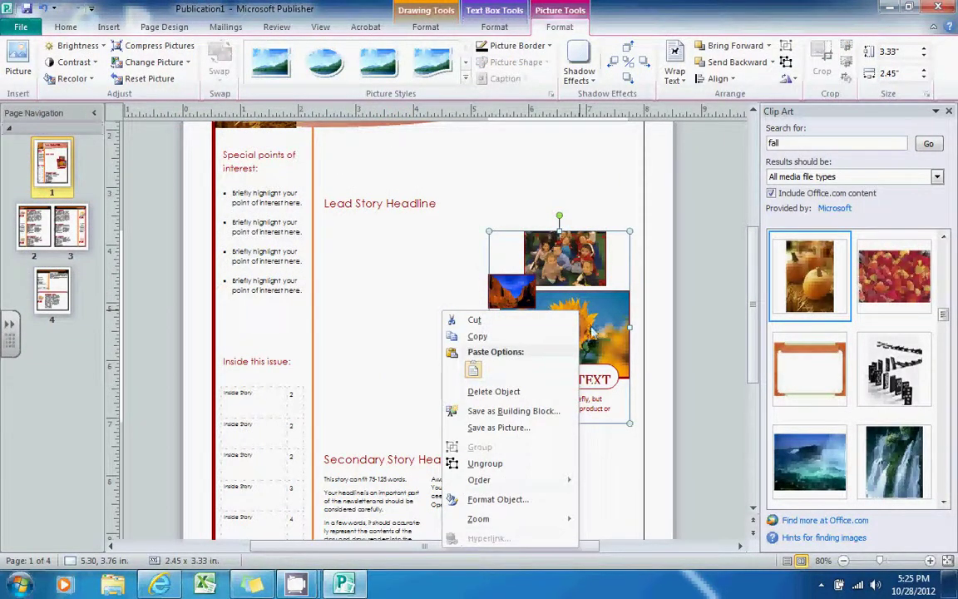
click(592, 331)
click(582, 332)
right_click(454, 327)
mouse_move(522, 468)
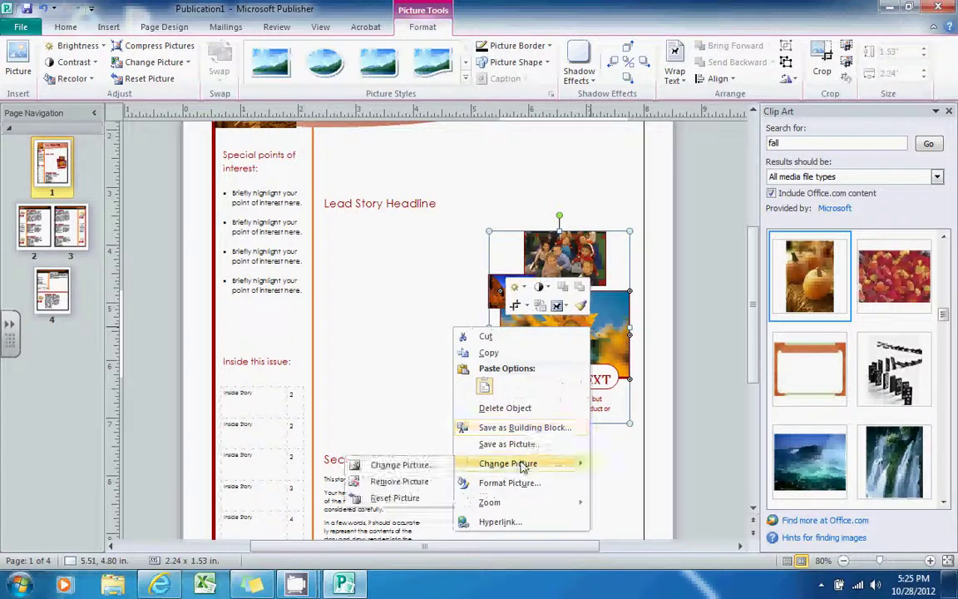
click(399, 464)
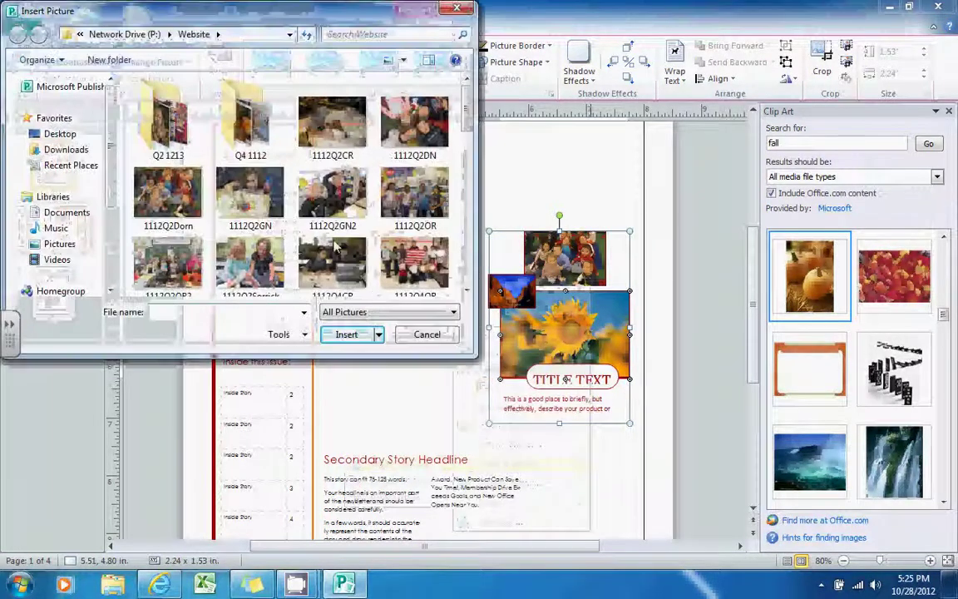
double_click(336, 198)
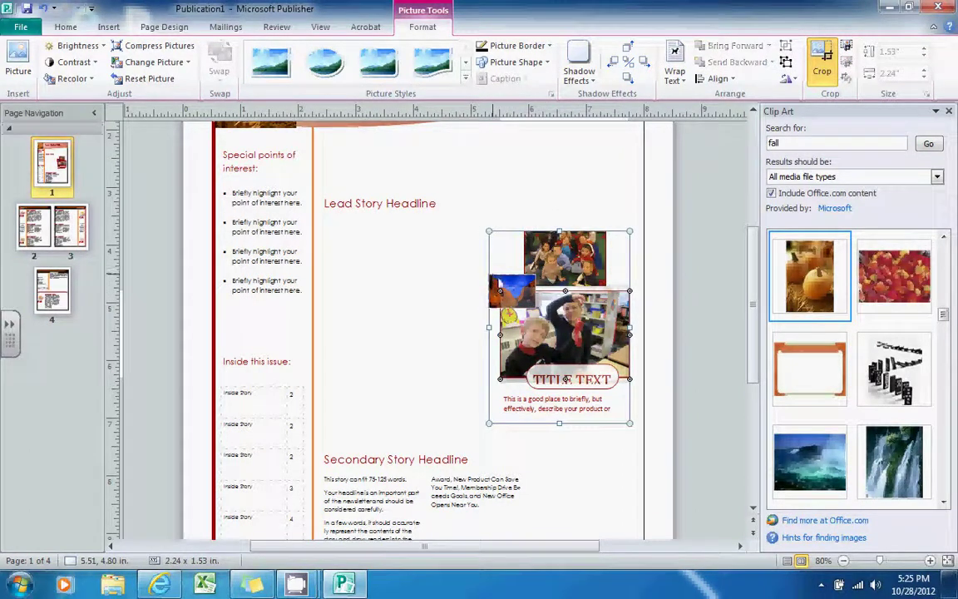
Replace the small canyon photo in the page part with picture 1112Q2GN from the Website folder.
click(509, 286)
right_click(509, 286)
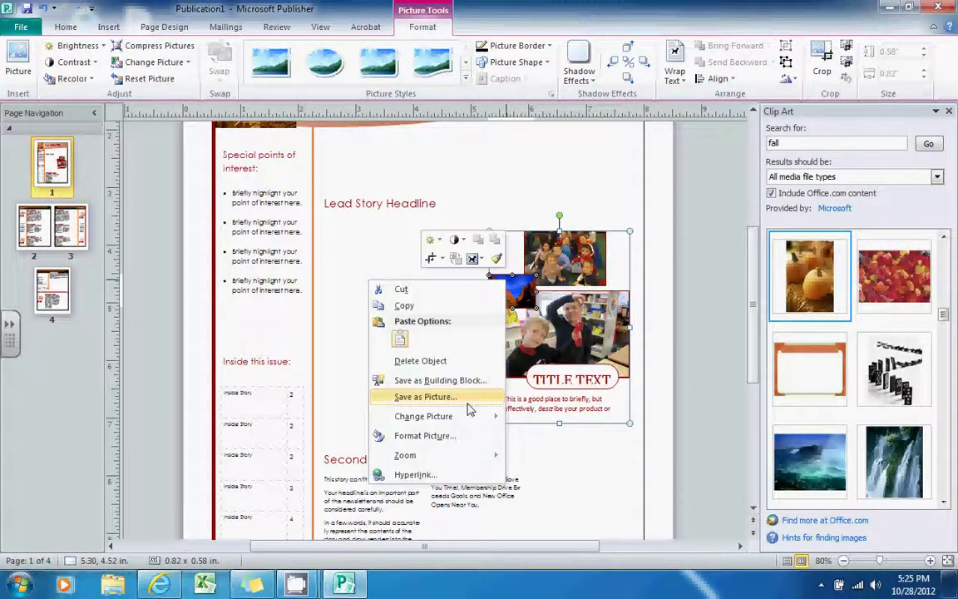
mouse_move(459, 420)
click(316, 418)
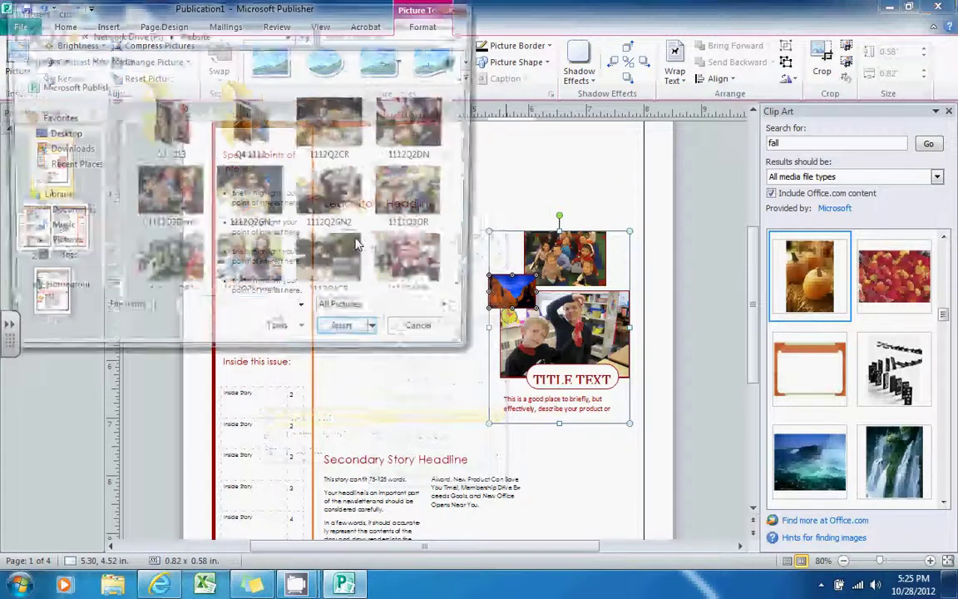
double_click(262, 211)
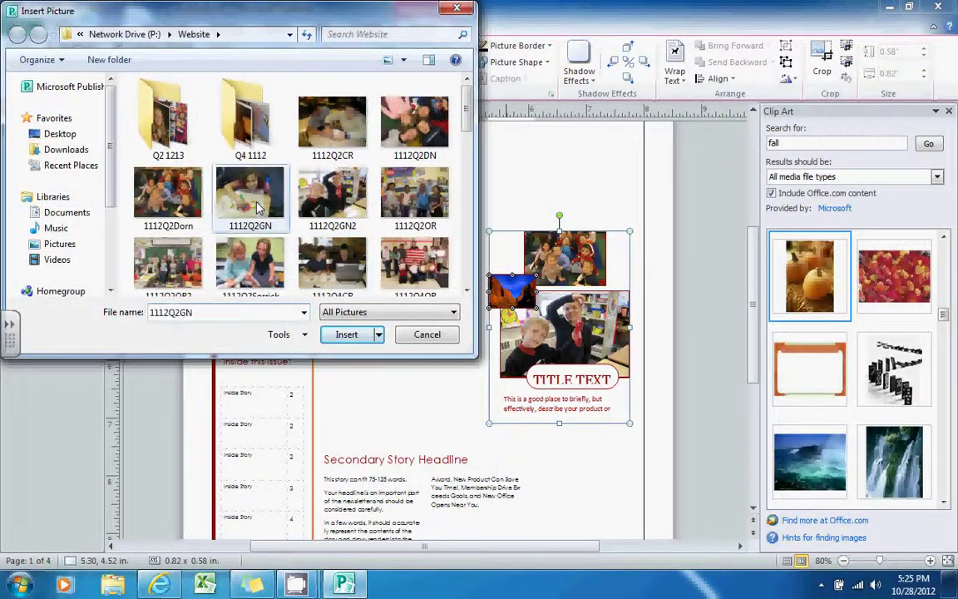
Reduce the page part's title text to 11 pt and replace it with "LEARNING IS FUN!".
click(568, 385)
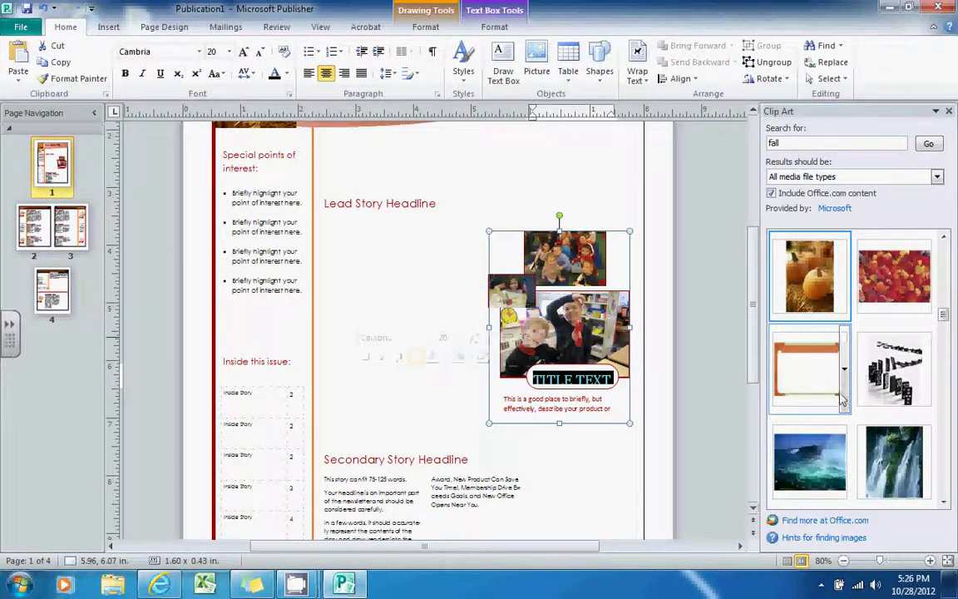
click(261, 53)
click(261, 53)
click(261, 53)
click(261, 53)
click(261, 53)
text(LEA)
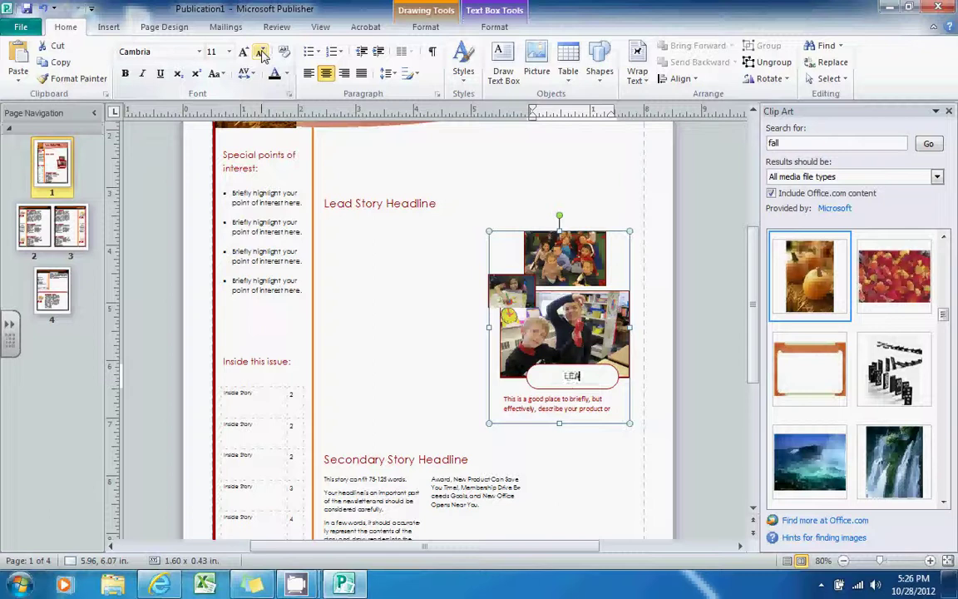
text(RNING IS FUN)
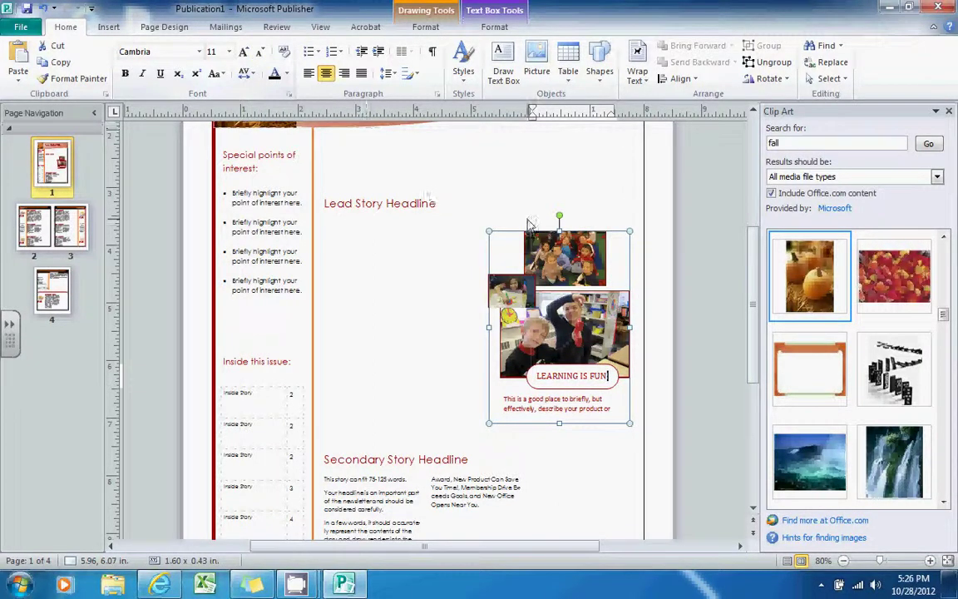
click(615, 463)
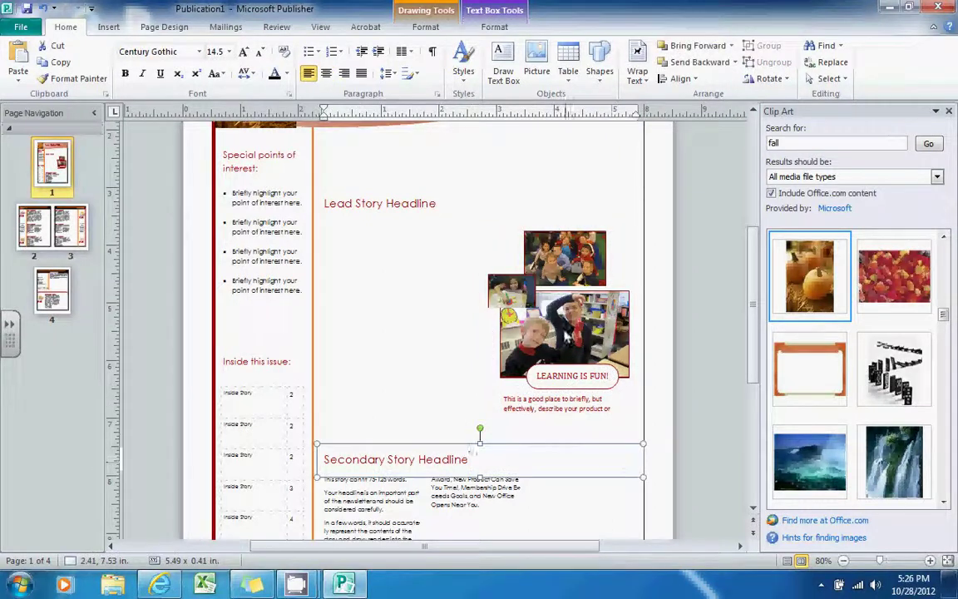
Insert the orange double-line frame with scooped corners from the Borders & Accents collection.
drag(751, 331, 759, 281)
scroll(757, 287, down, 5)
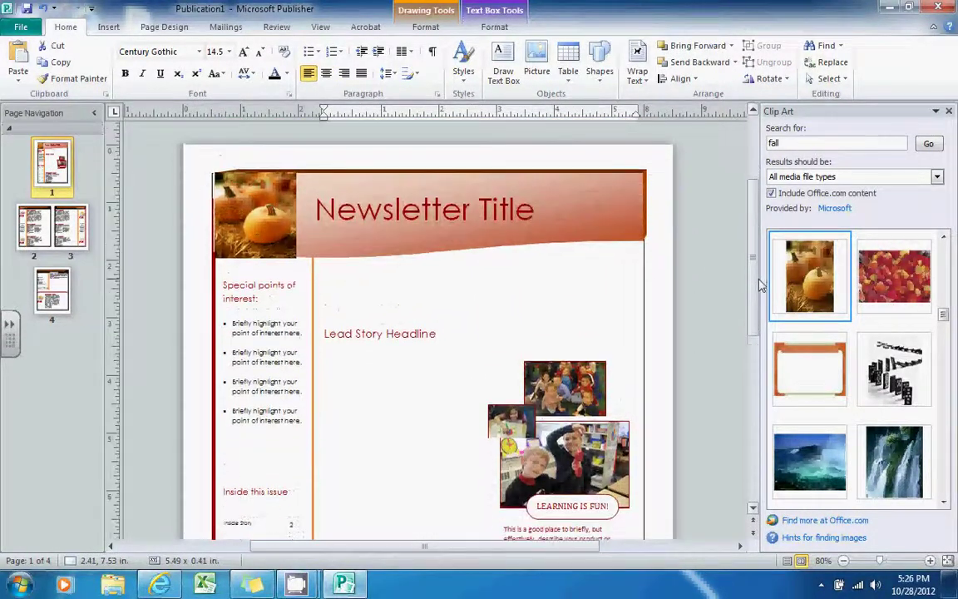
click(752, 198)
click(108, 27)
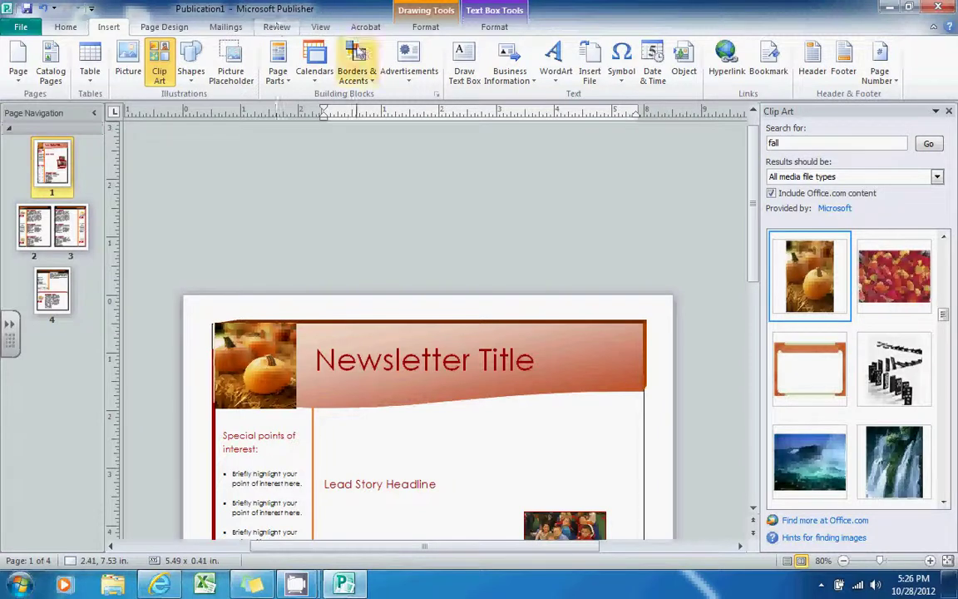
click(356, 75)
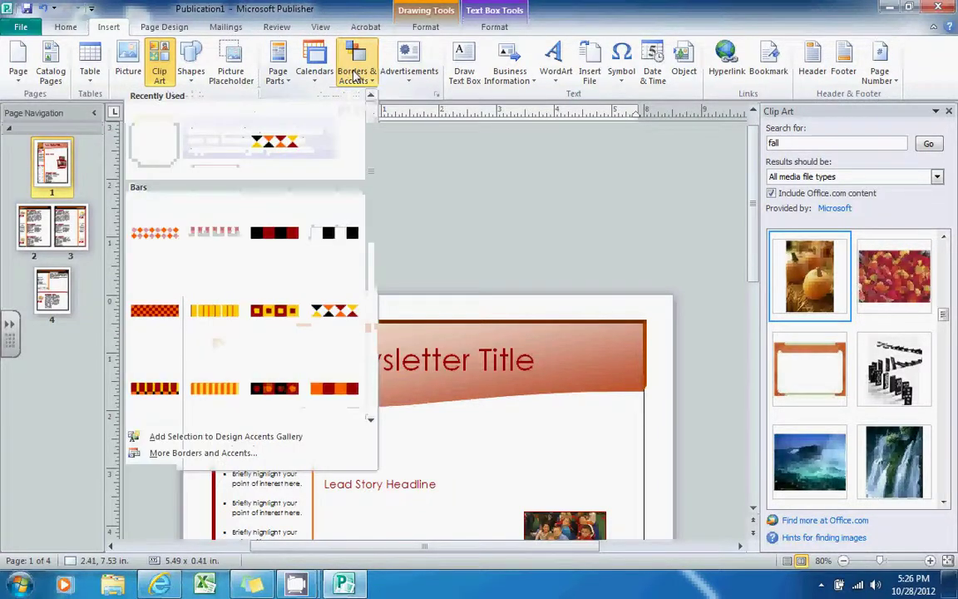
drag(373, 121, 372, 295)
click(276, 251)
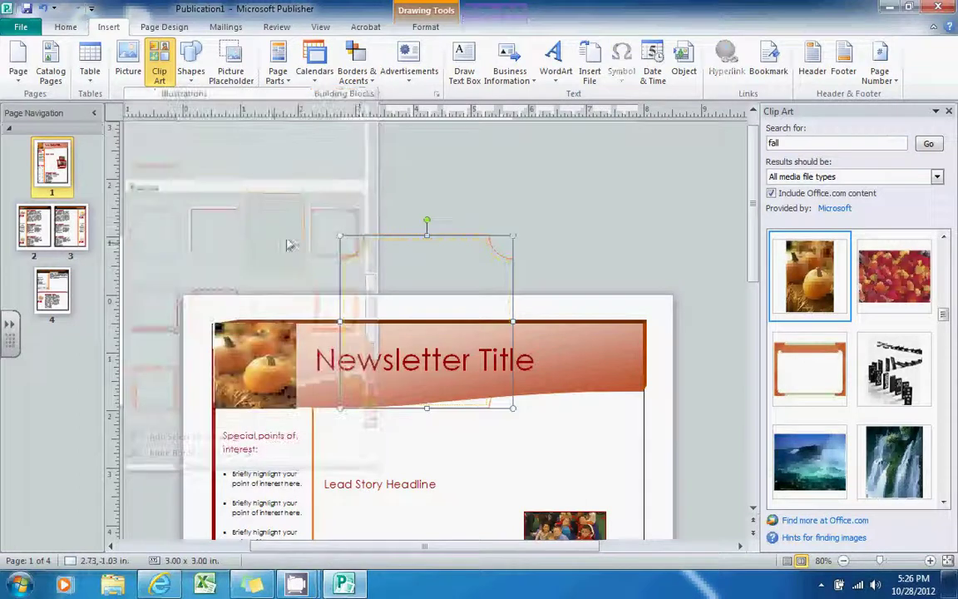
Move the scooped-corner frame over the photo page part and resize it to about 2.68 by 3.32 inches so it surrounds the photos and caption.
drag(501, 295, 585, 449)
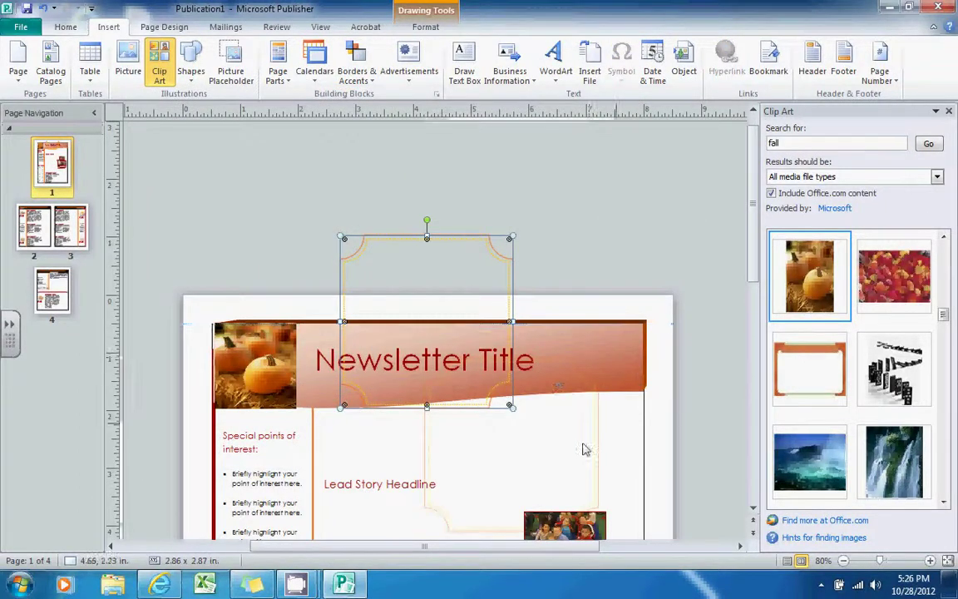
drag(603, 517, 631, 548)
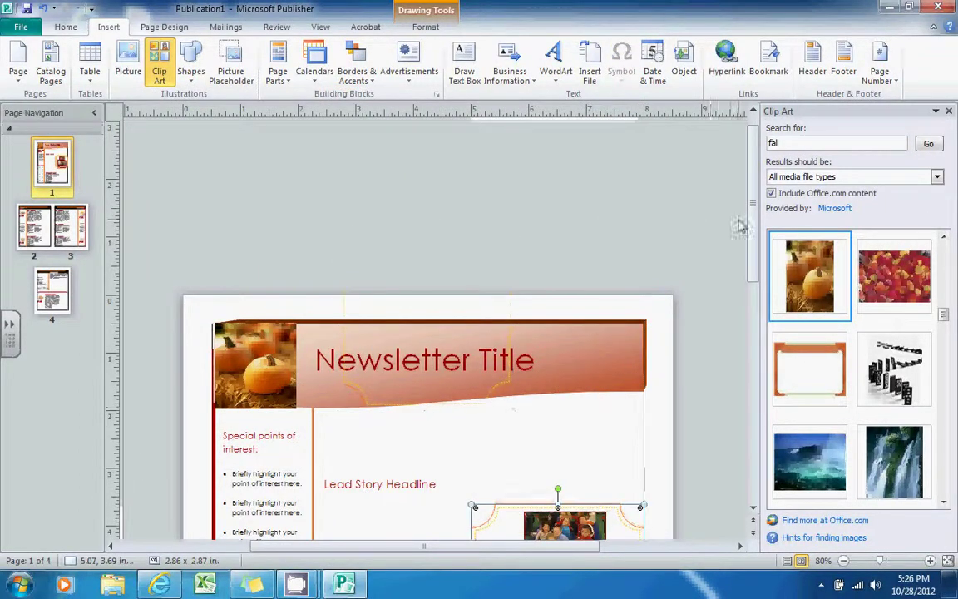
scroll(760, 289, down, 2)
scroll(760, 289, down, 3)
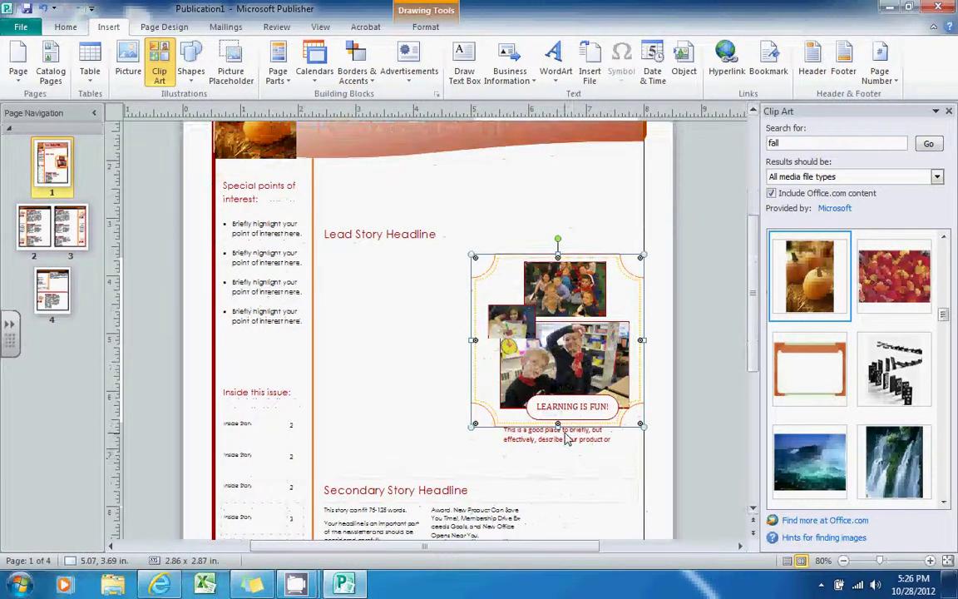
drag(558, 426, 562, 453)
drag(474, 354, 485, 357)
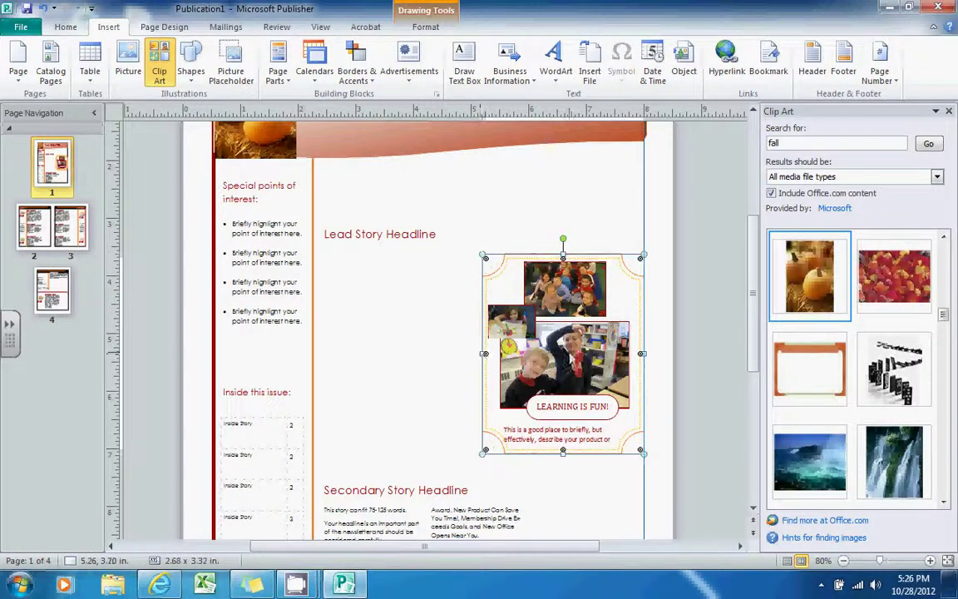
Examine the available calendar designs, including the full calendar collection in the Building Block Library.
click(339, 325)
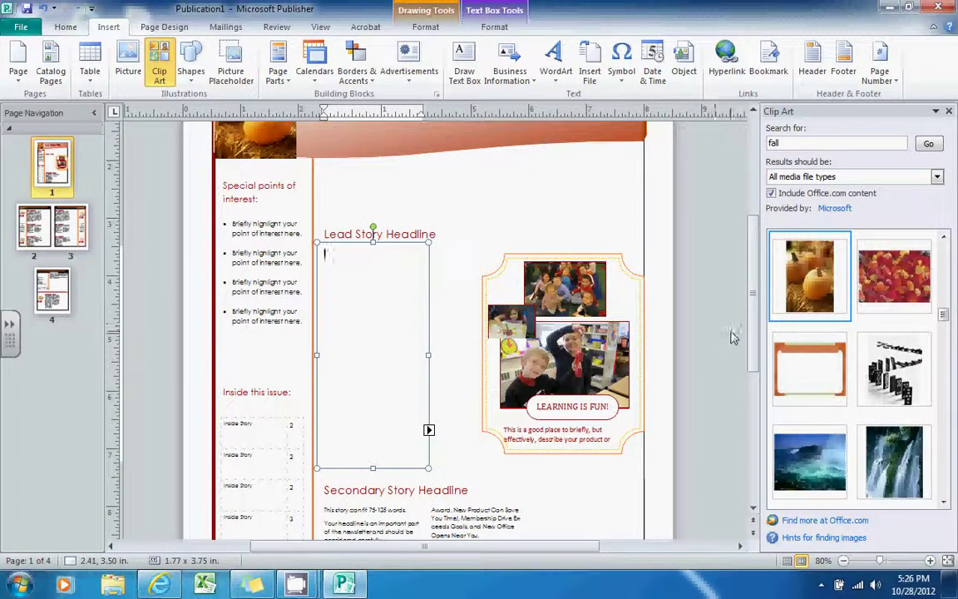
scroll(751, 348, up, 5)
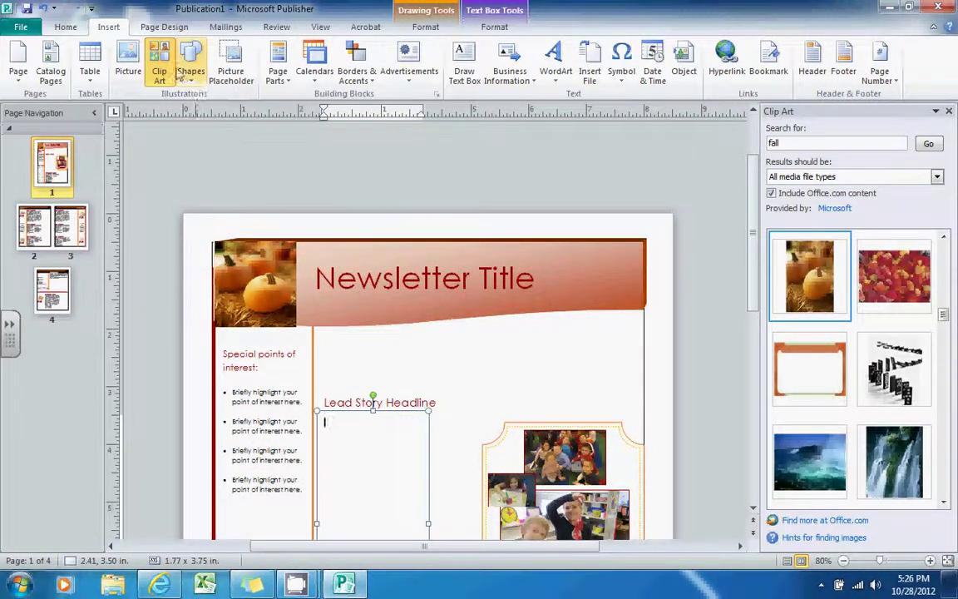
click(314, 55)
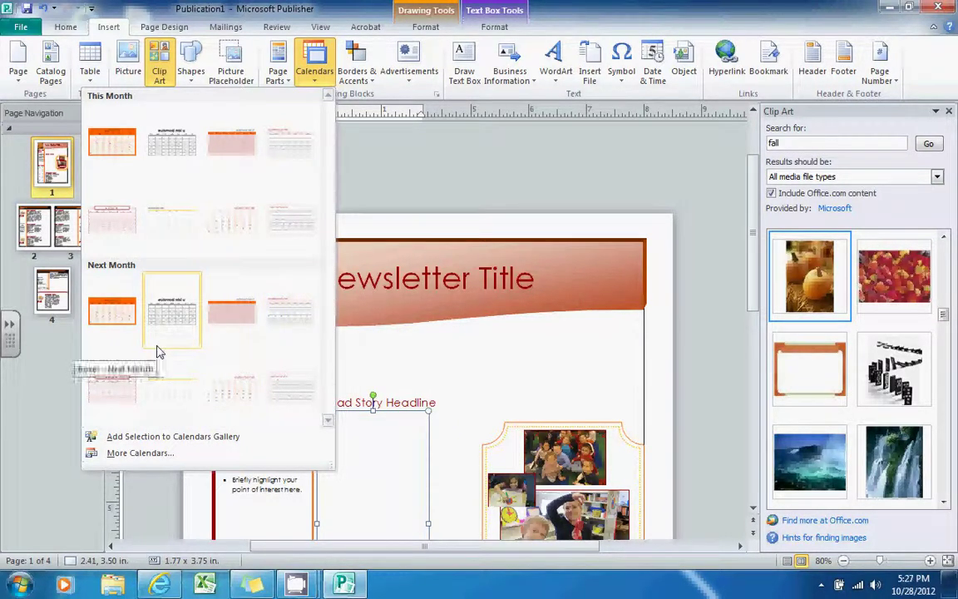
click(126, 454)
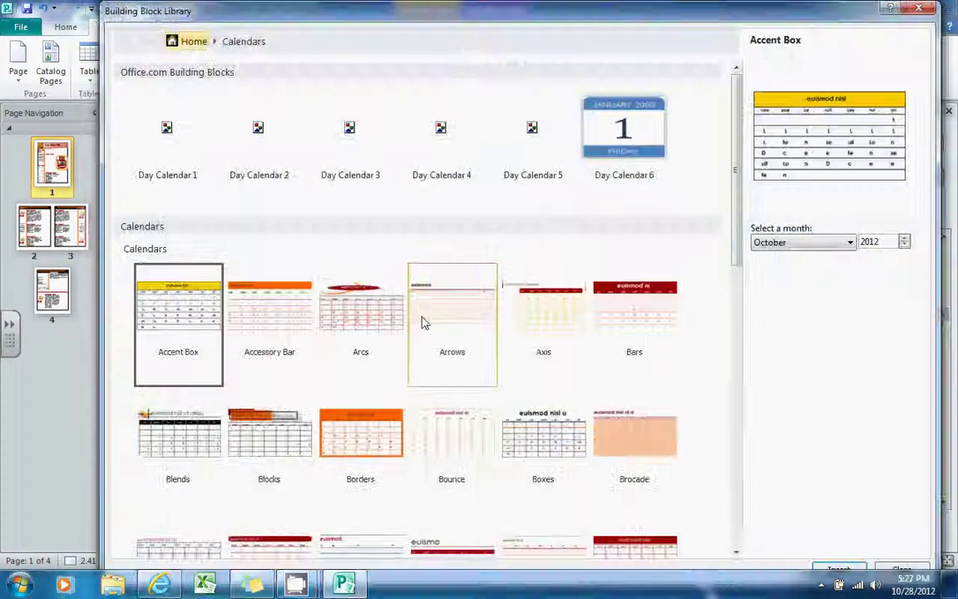
drag(736, 174, 744, 399)
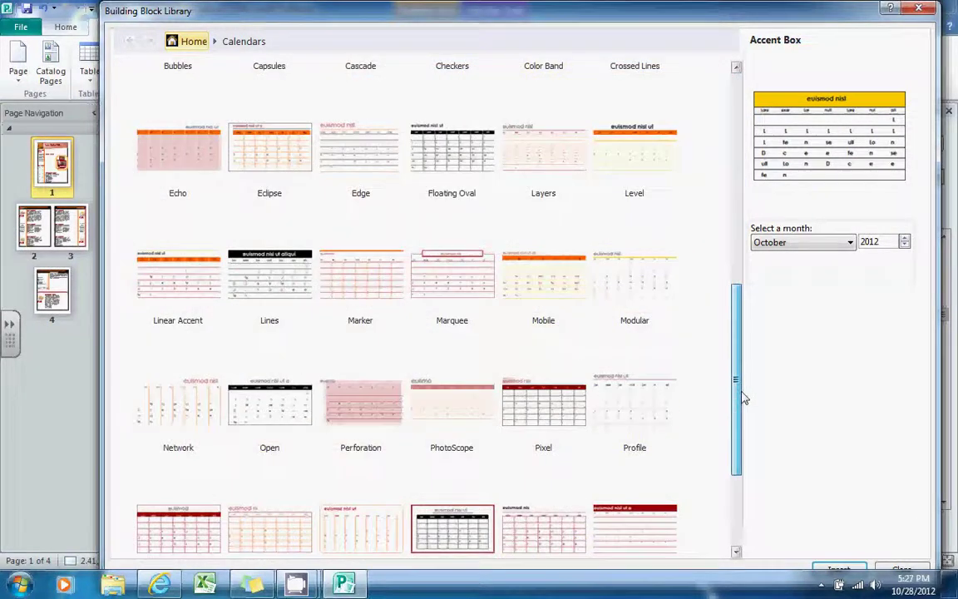
click(918, 8)
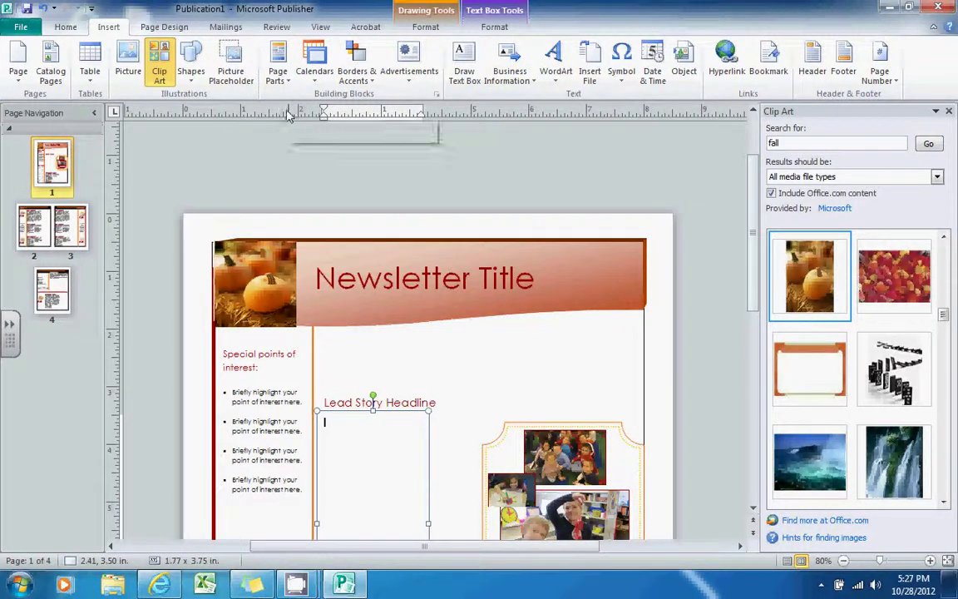
drag(759, 216, 753, 256)
scroll(753, 256, down, 4)
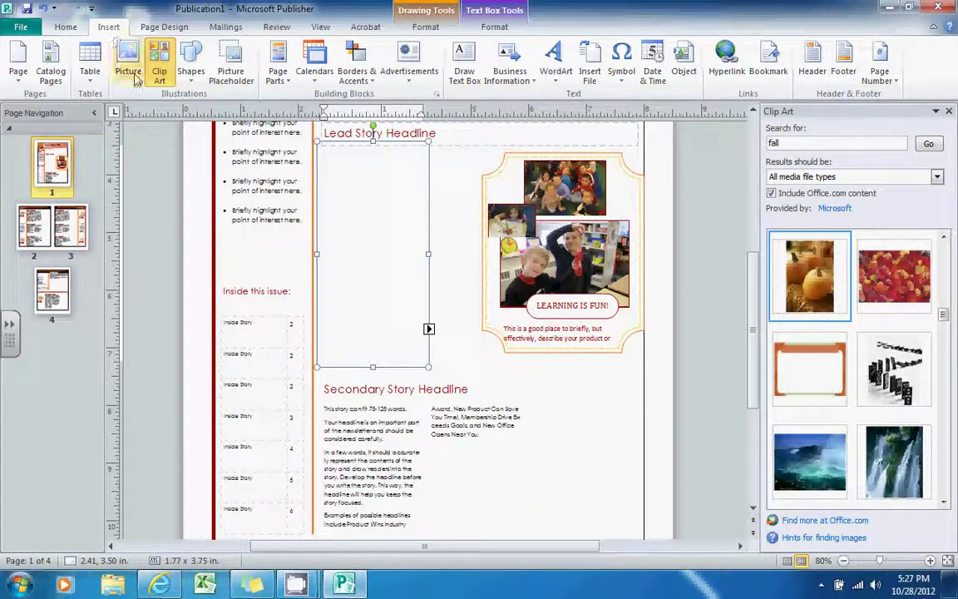
Try drawing a text box about 3.01 by 1.53 inches over the lower part of the secondary story.
click(468, 71)
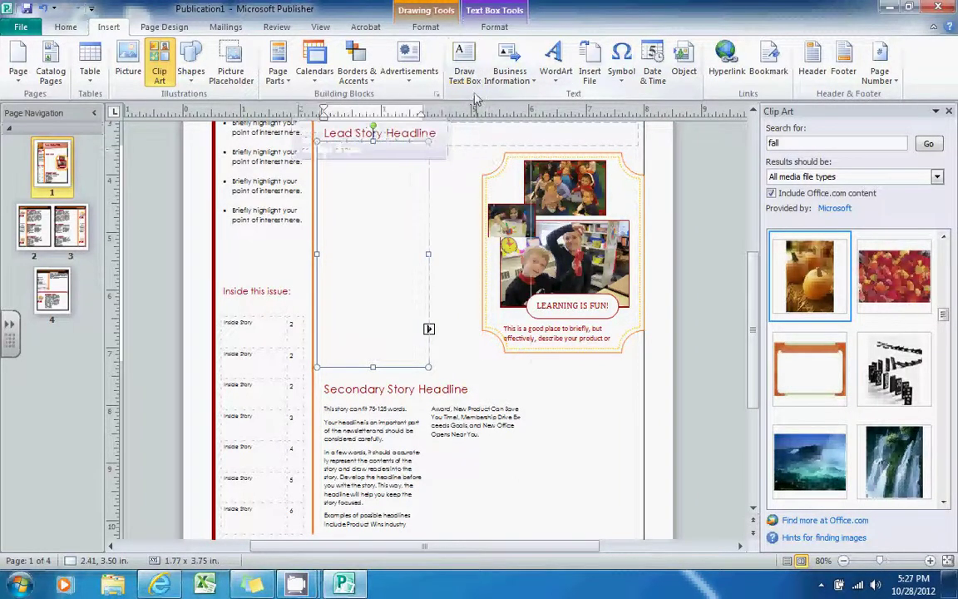
click(463, 68)
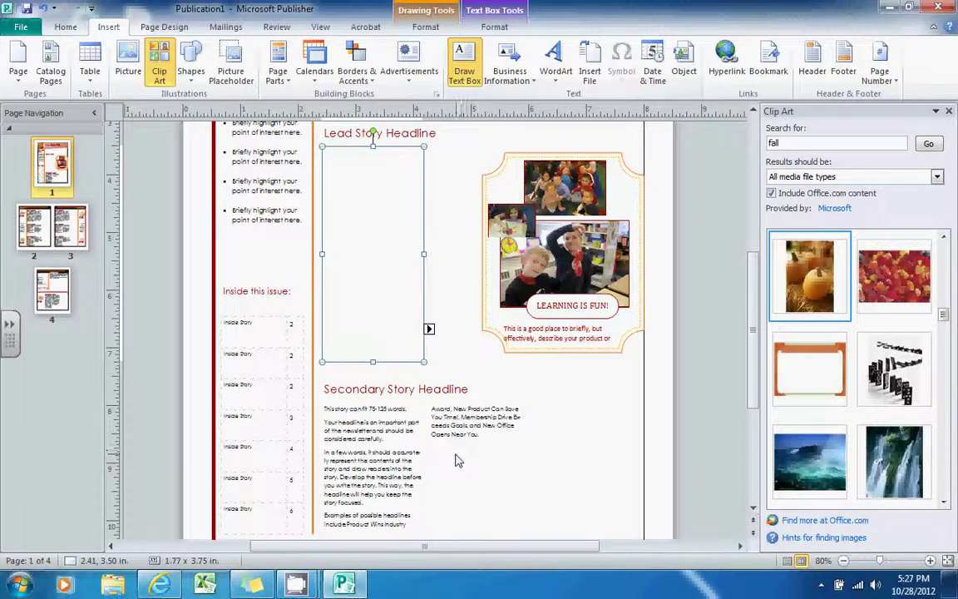
mouse_move(452, 451)
mouse_down()
mouse_move(541, 515)
mouse_move(587, 464)
mouse_move(627, 356)
mouse_up()
mouse_move(750, 396)
mouse_down()
mouse_move(750, 367)
mouse_move(754, 376)
mouse_up()
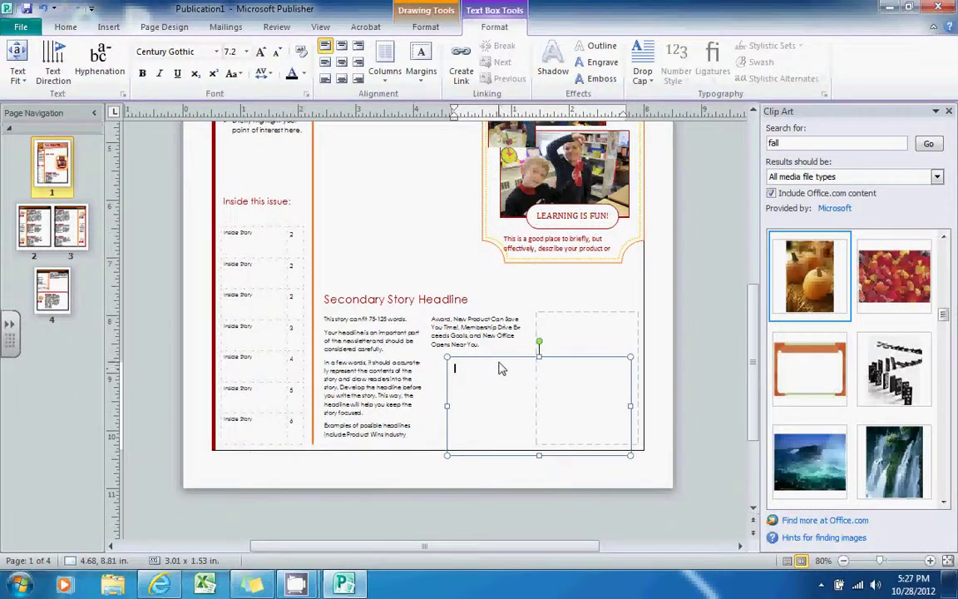
key(Escape)
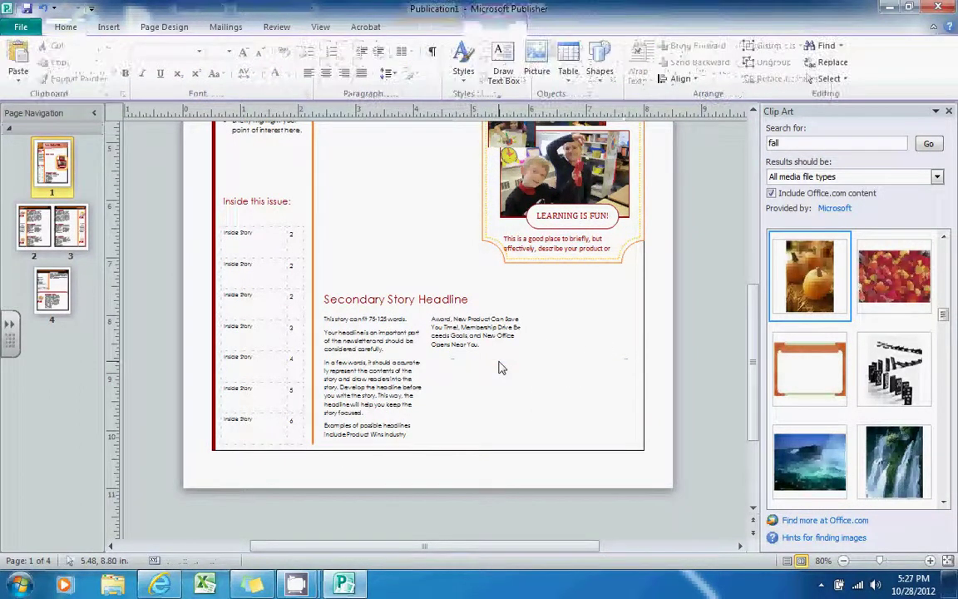
Select the empty lead story text box and preview the available shape styles on it, including the orange gradient style.
scroll(679, 332, up, 4)
click(415, 341)
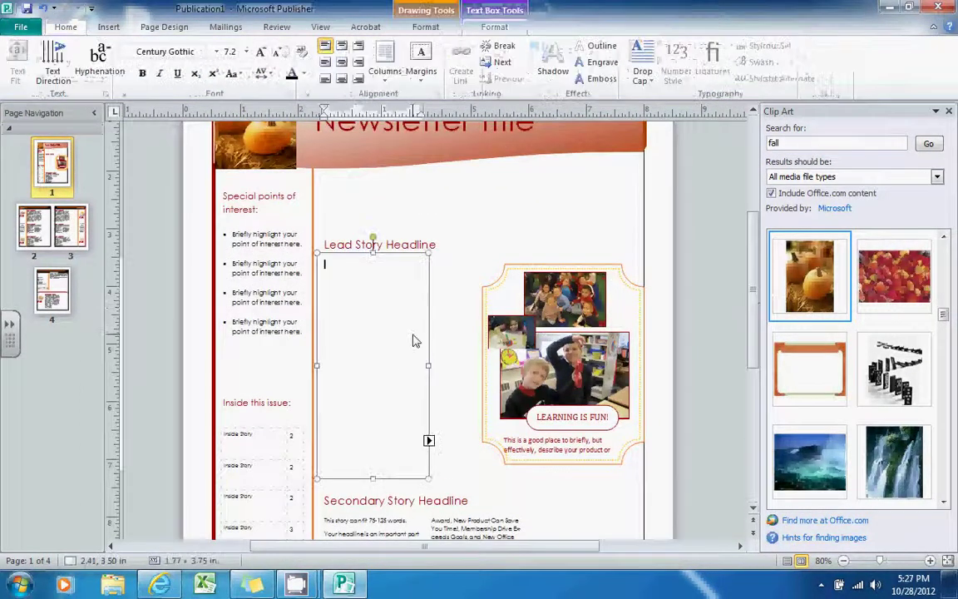
click(429, 298)
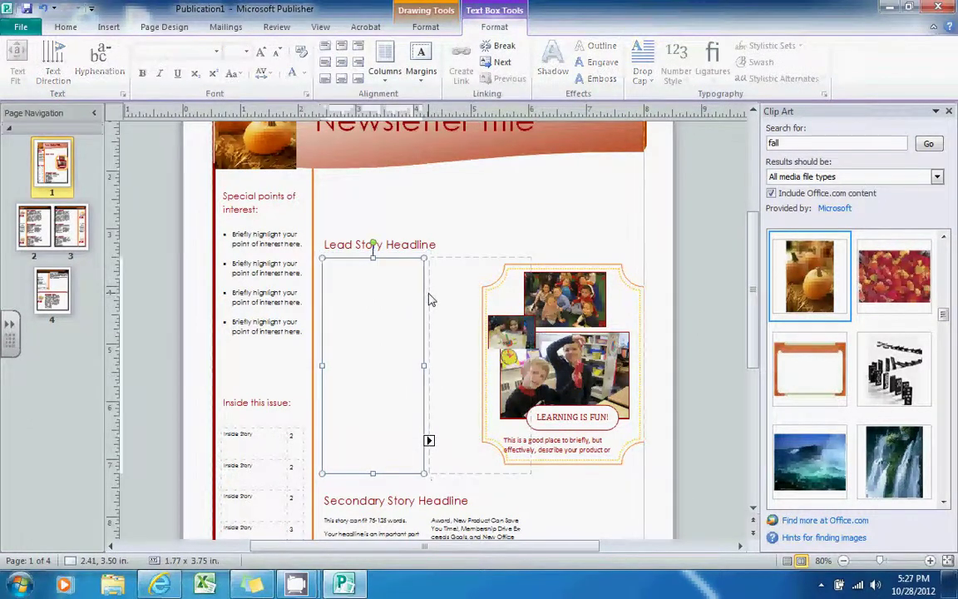
click(400, 265)
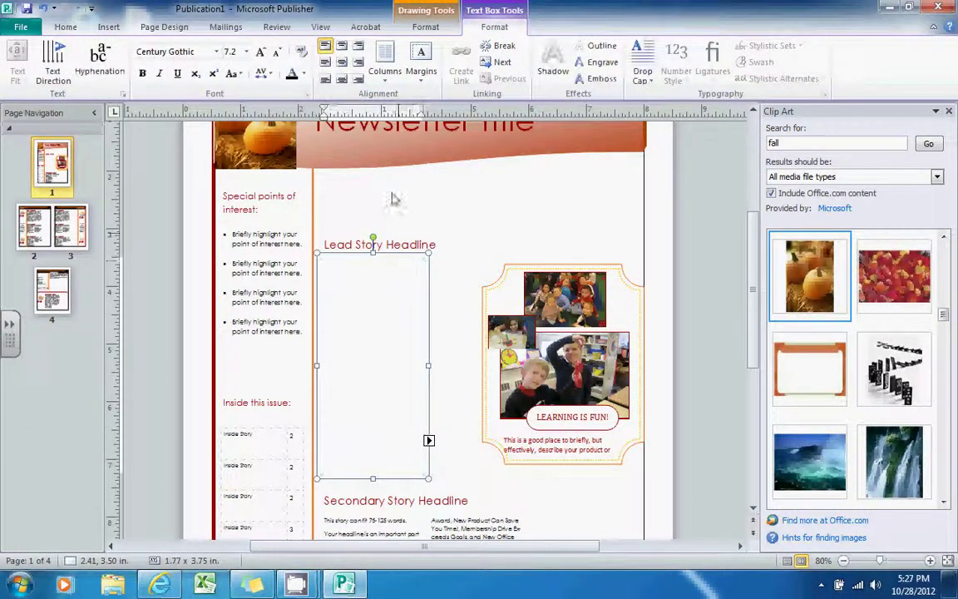
click(377, 260)
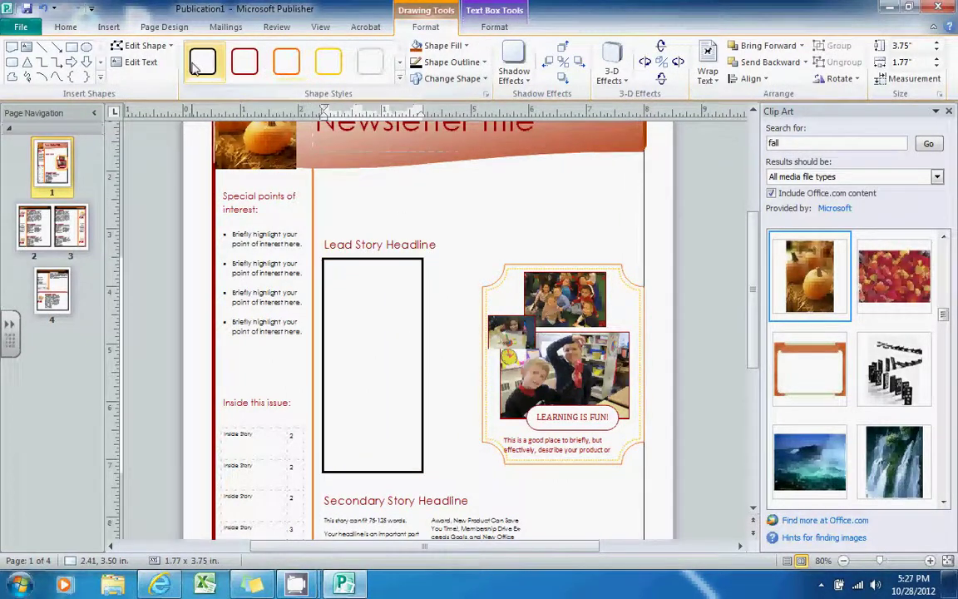
click(399, 78)
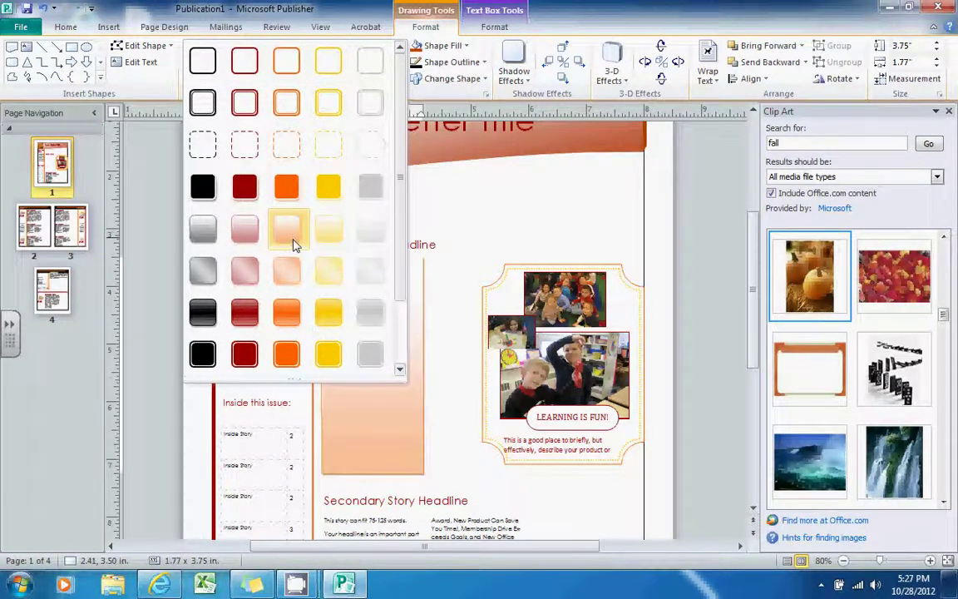
click(407, 270)
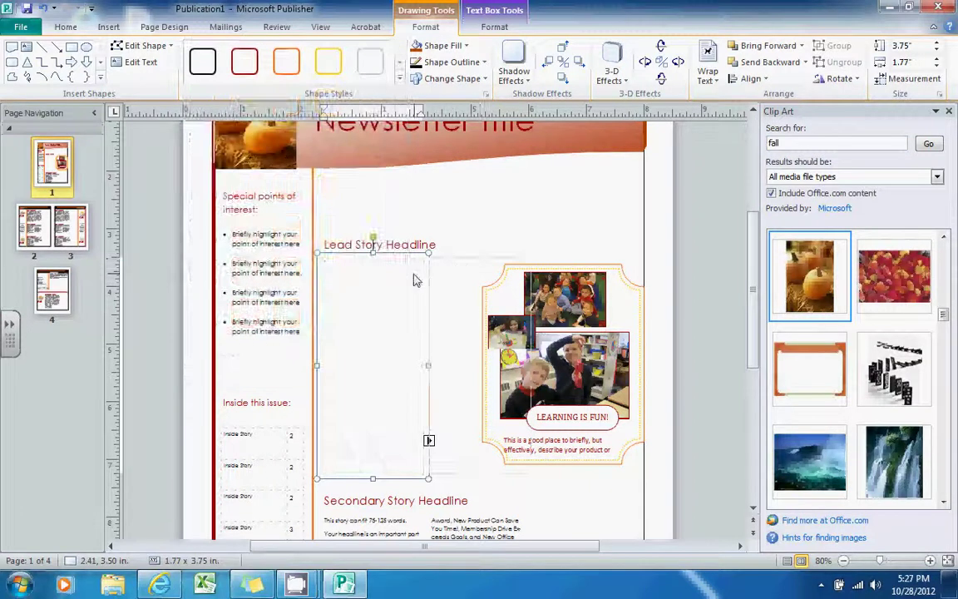
Examine the shape fill and shape outline options for the lead story text box.
click(462, 47)
click(394, 173)
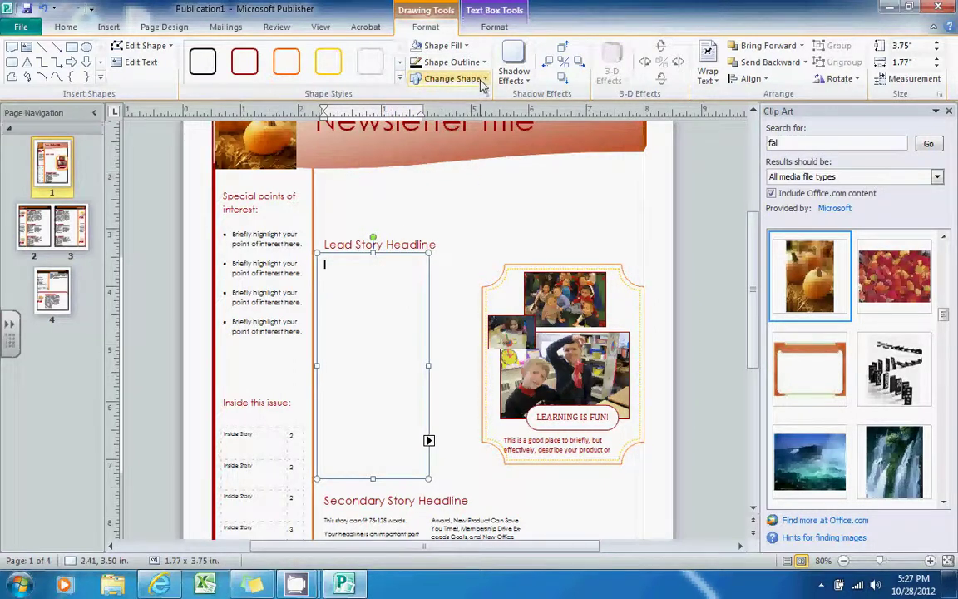
click(451, 61)
click(401, 185)
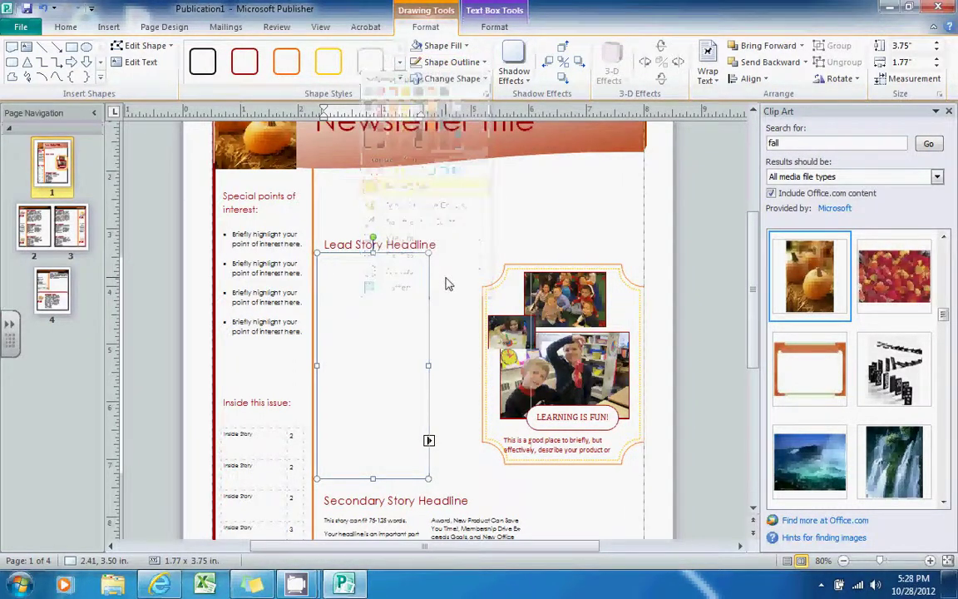
click(375, 287)
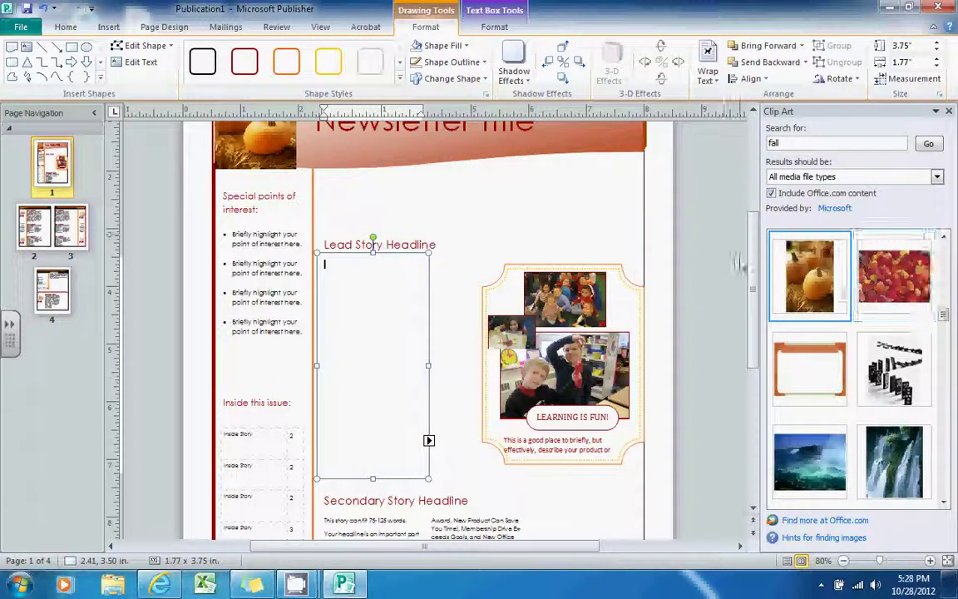
Examine the view settings and page design options, previewing built-in color schemes such as Harbor on the newsletter.
scroll(748, 265, up, 3)
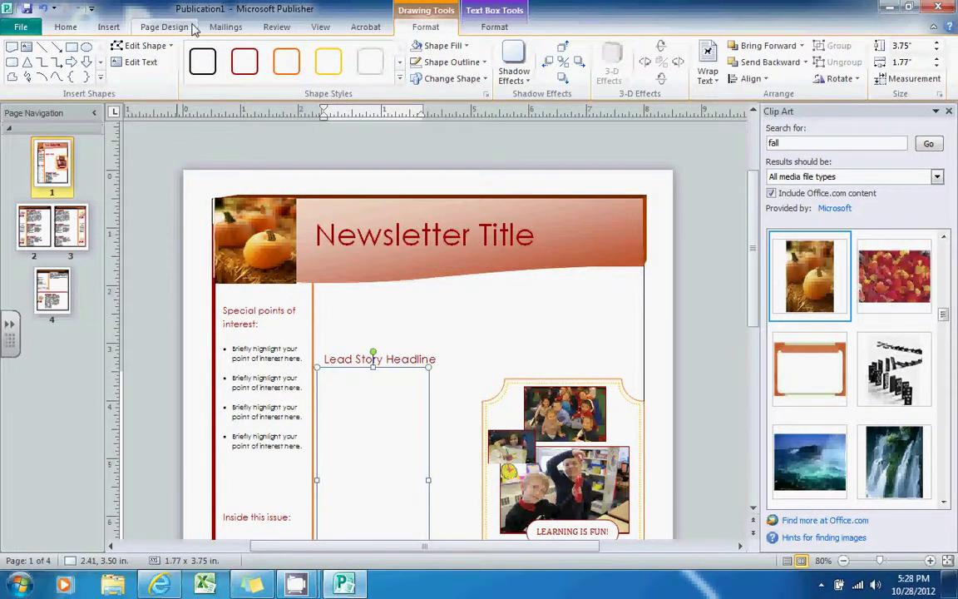
click(321, 27)
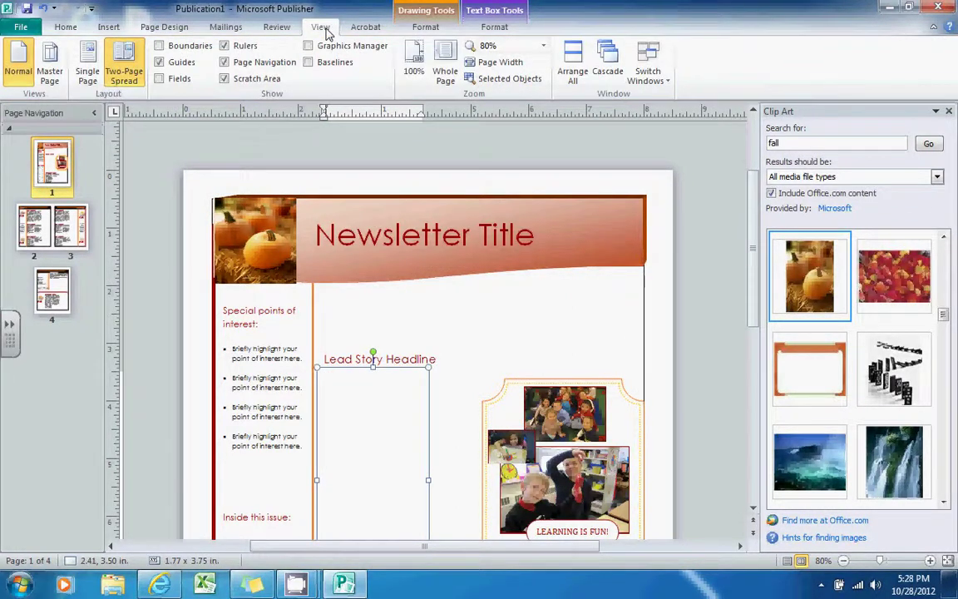
click(185, 31)
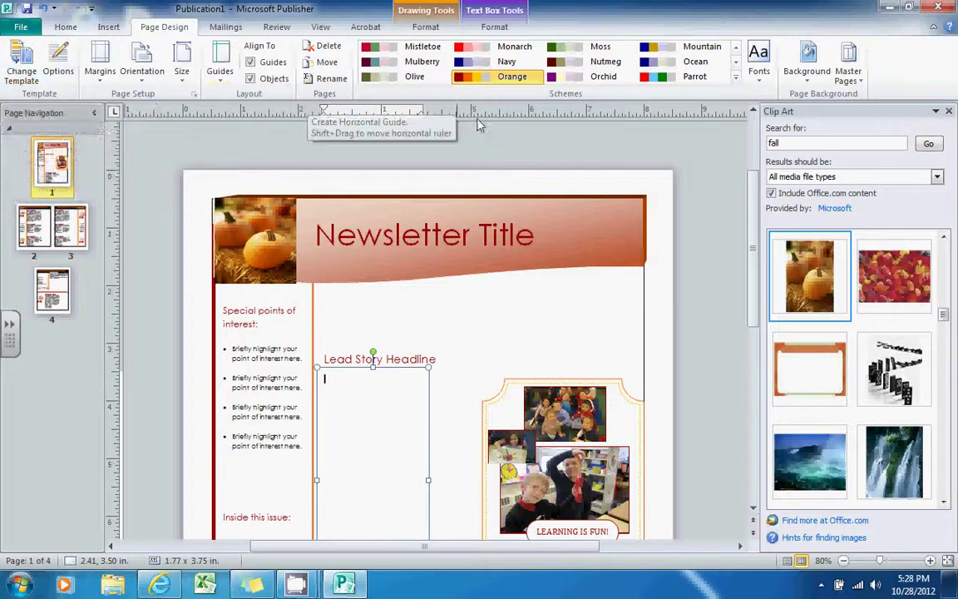
click(735, 83)
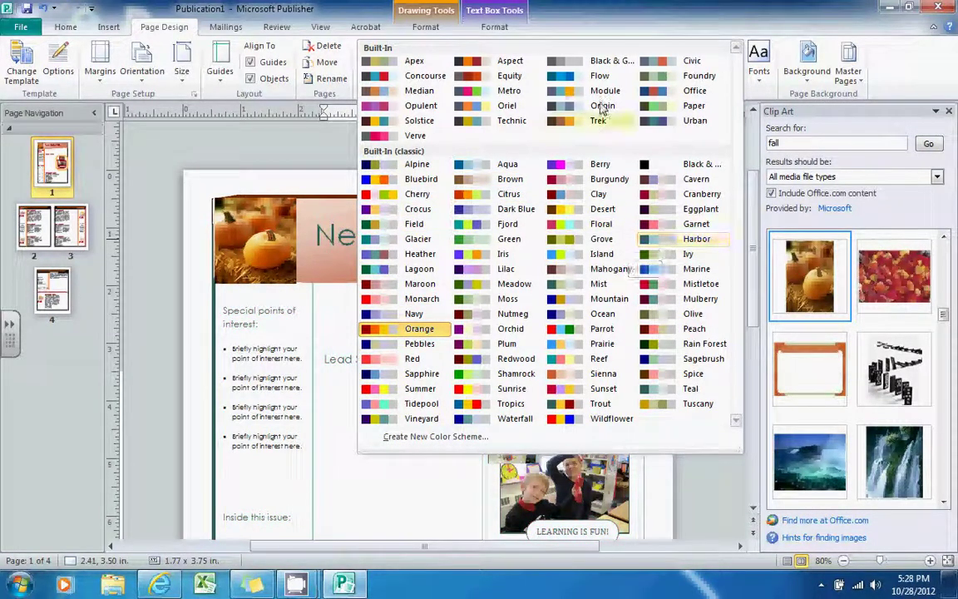
key(Escape)
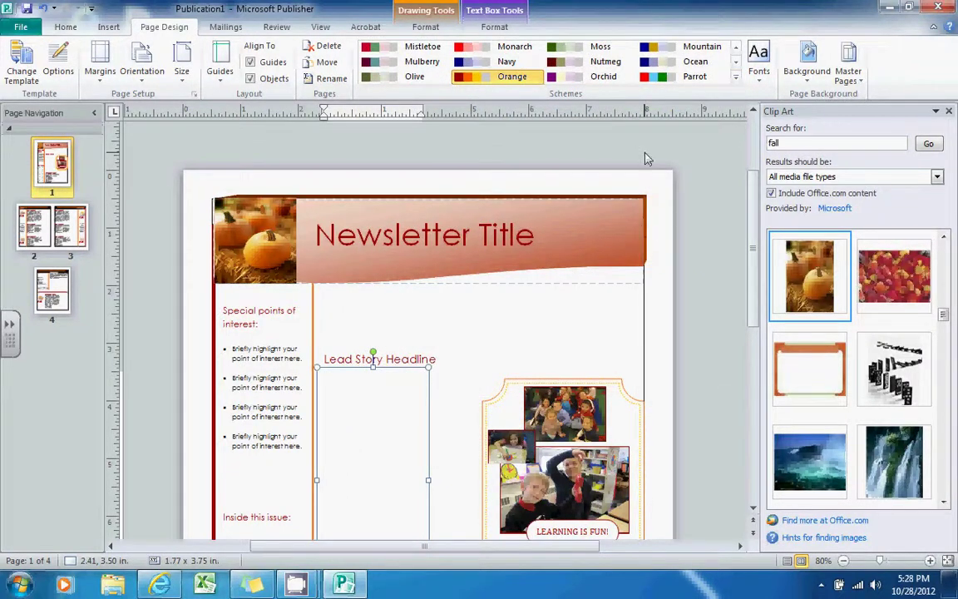
Set up a two-color gradient background for page 1 with a light orange tint as Color 1.
click(808, 62)
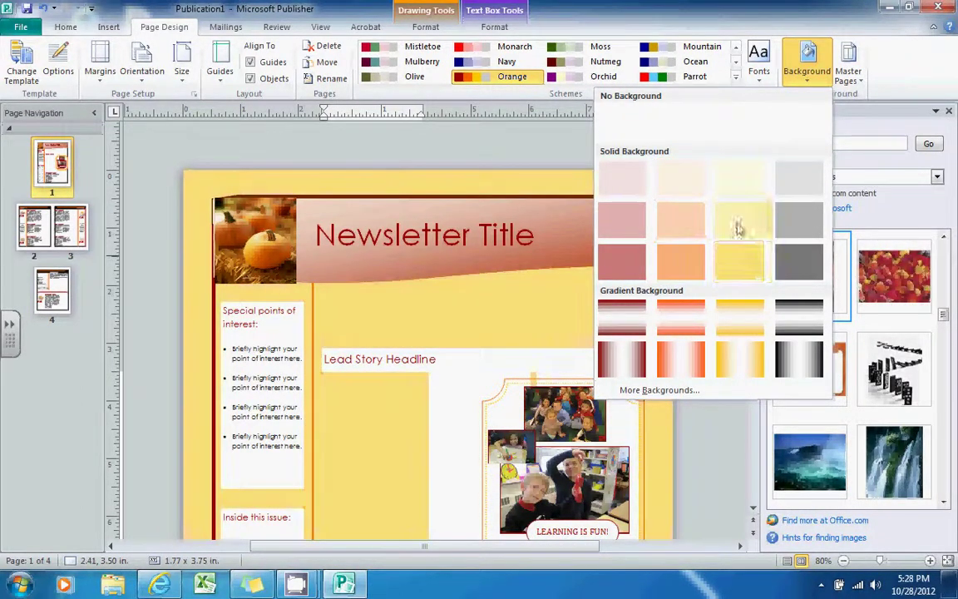
click(650, 392)
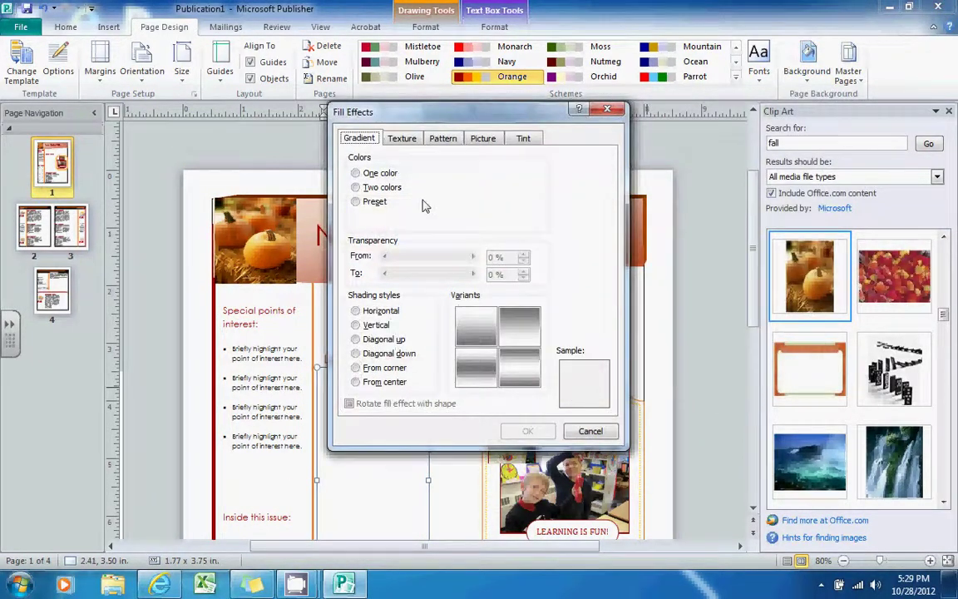
click(358, 188)
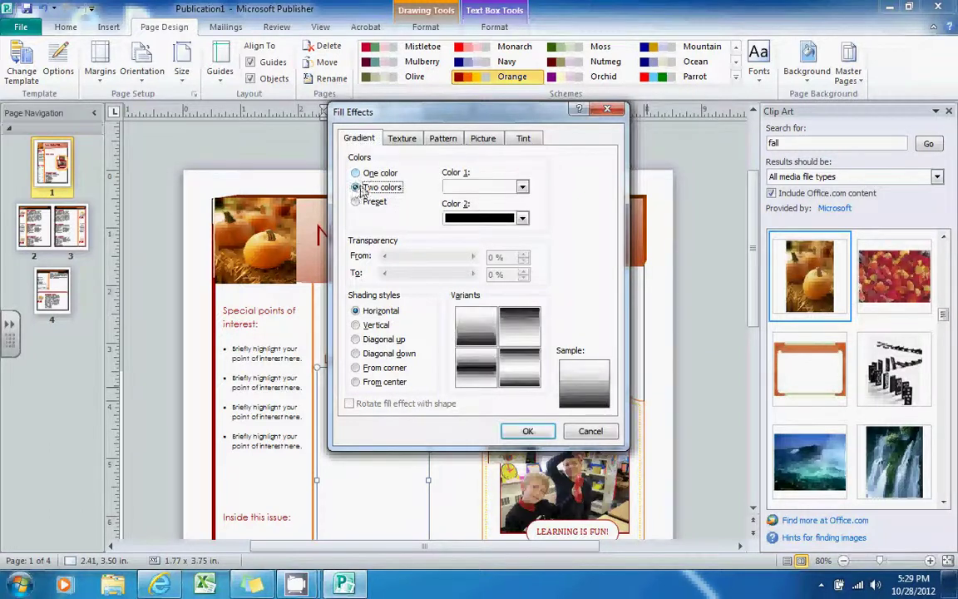
click(499, 186)
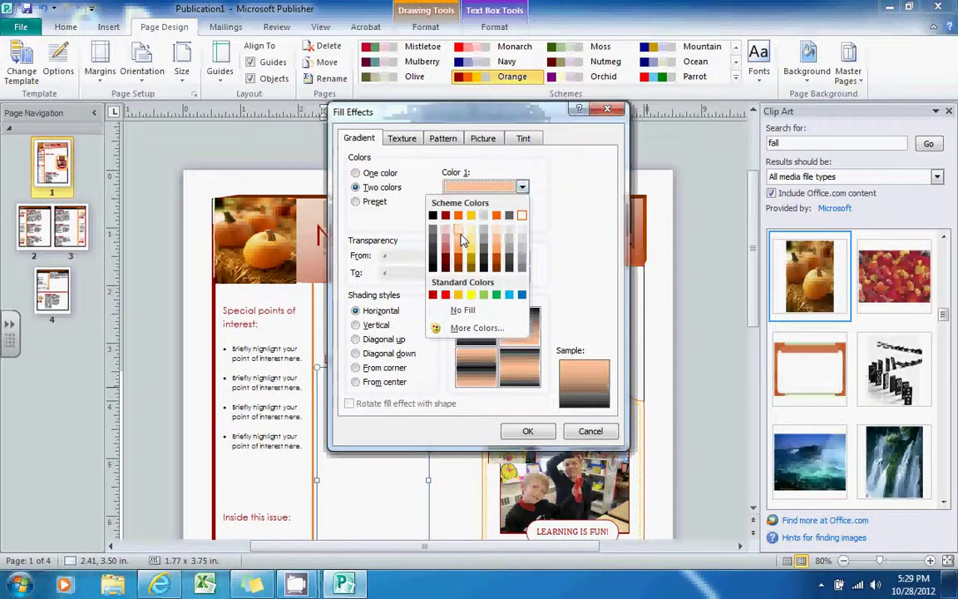
click(462, 241)
Set the background gradient's Color 2 to a medium orange tint, choose the lower-left horizontal variant and apply it to page 1.
click(466, 220)
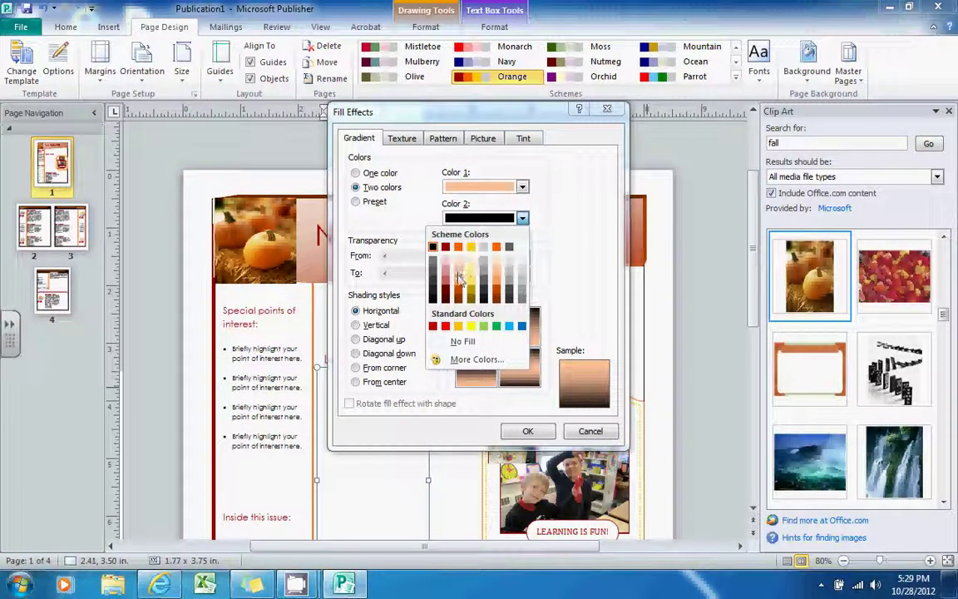
click(458, 326)
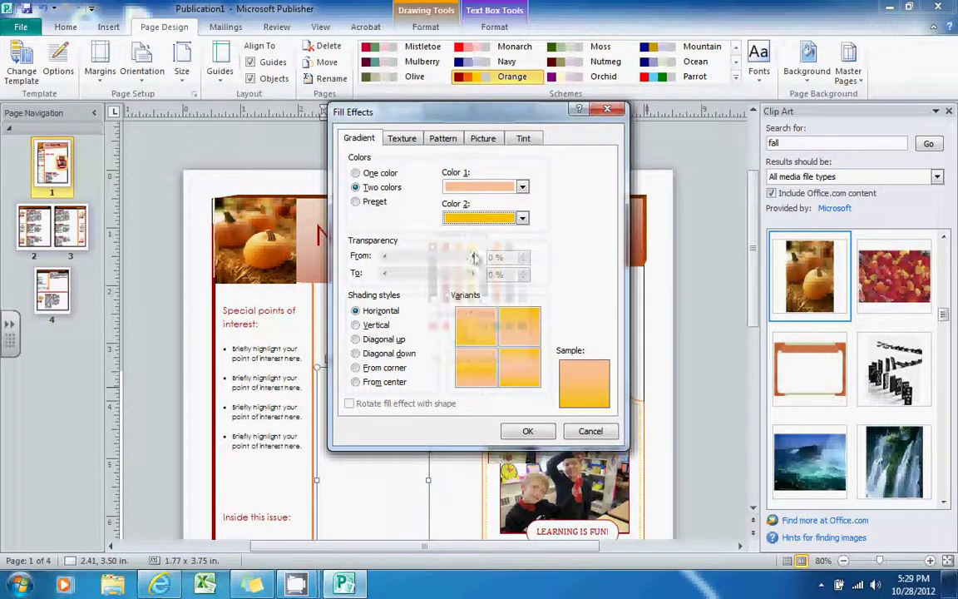
click(481, 218)
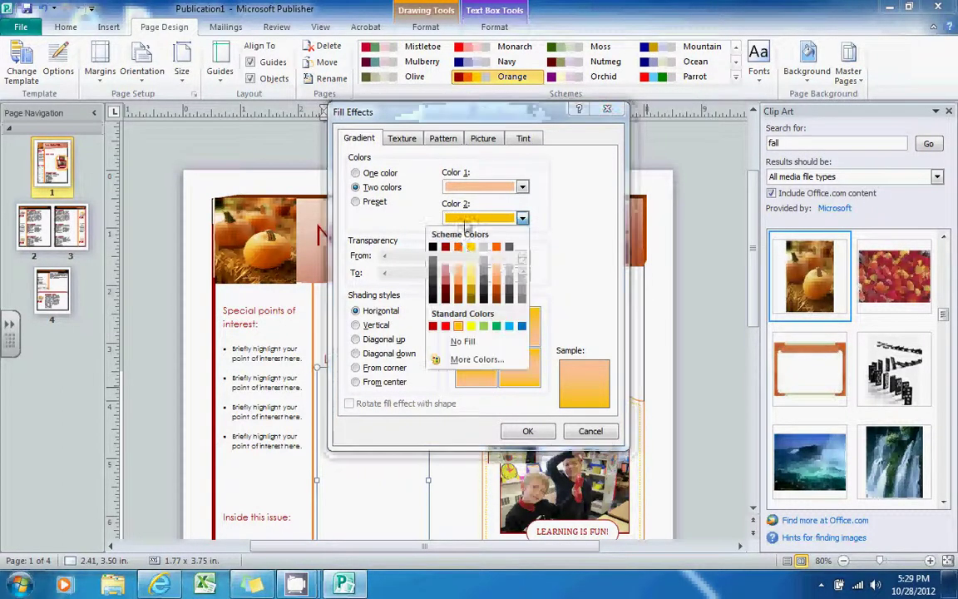
click(459, 282)
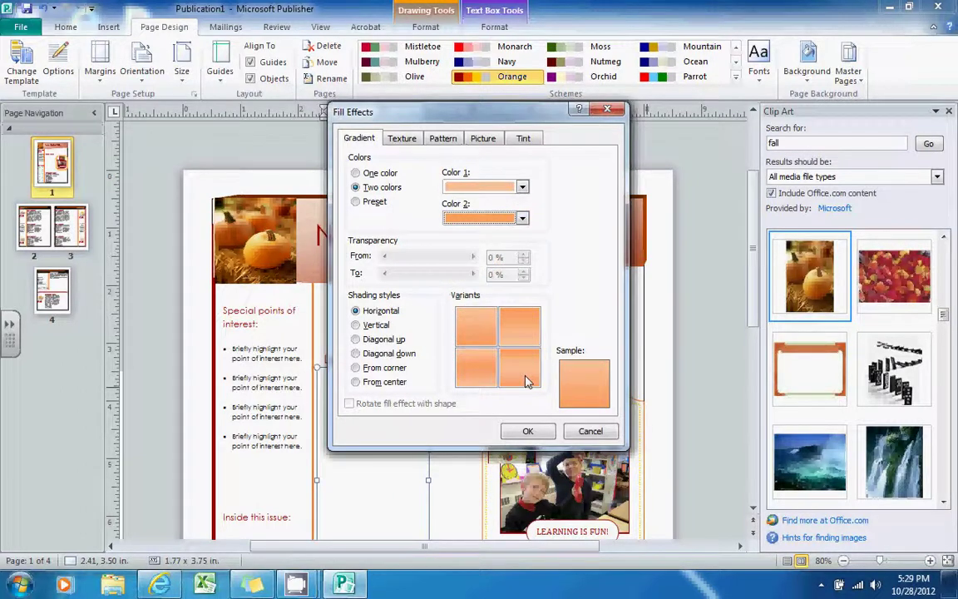
click(491, 376)
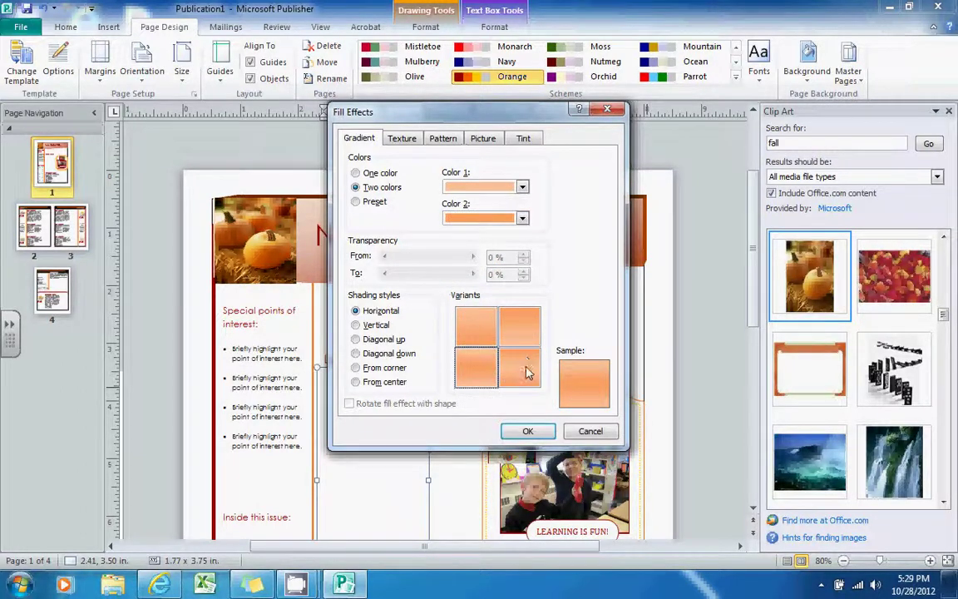
click(523, 432)
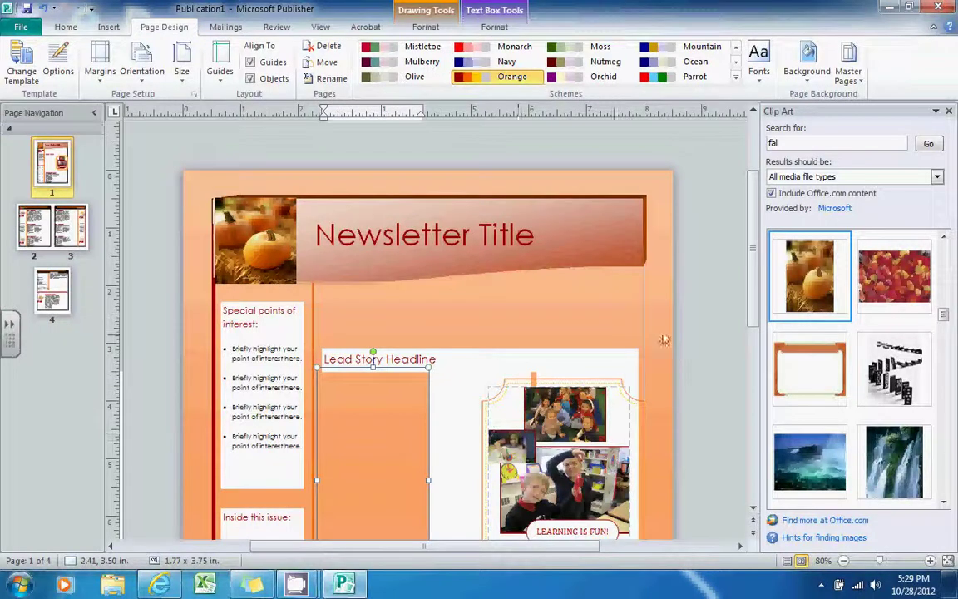
Examine the mail merge, proofing and Adobe PDF creation options, including the save prompt for creating a PDF.
mouse_move(748, 267)
mouse_down()
mouse_move(753, 353)
mouse_move(752, 282)
mouse_up()
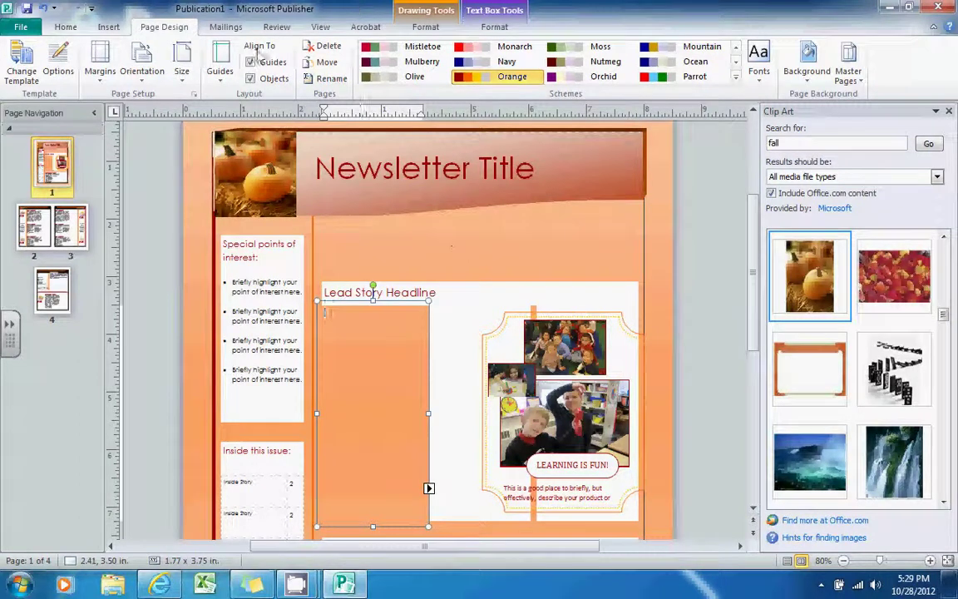
click(232, 28)
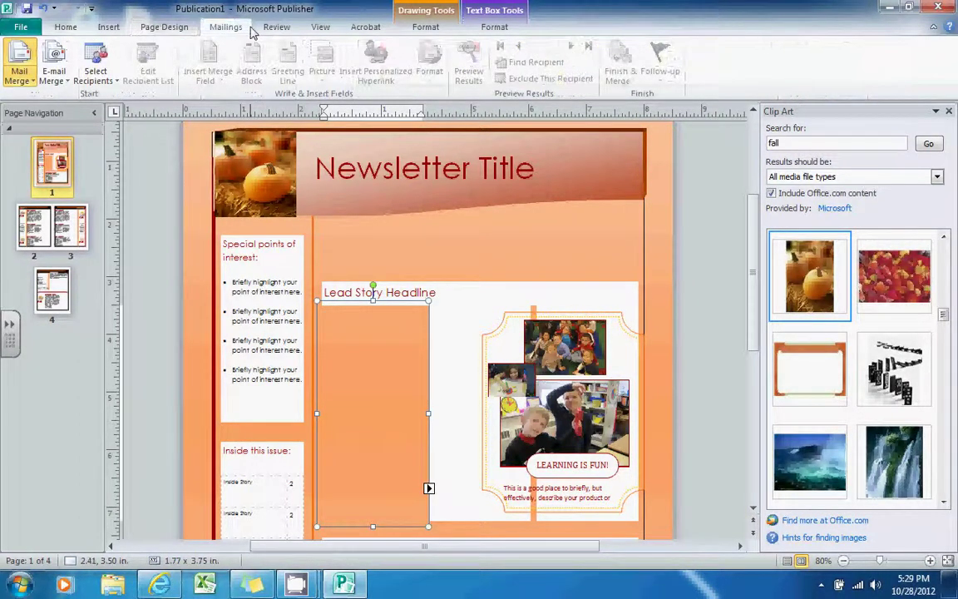
click(279, 29)
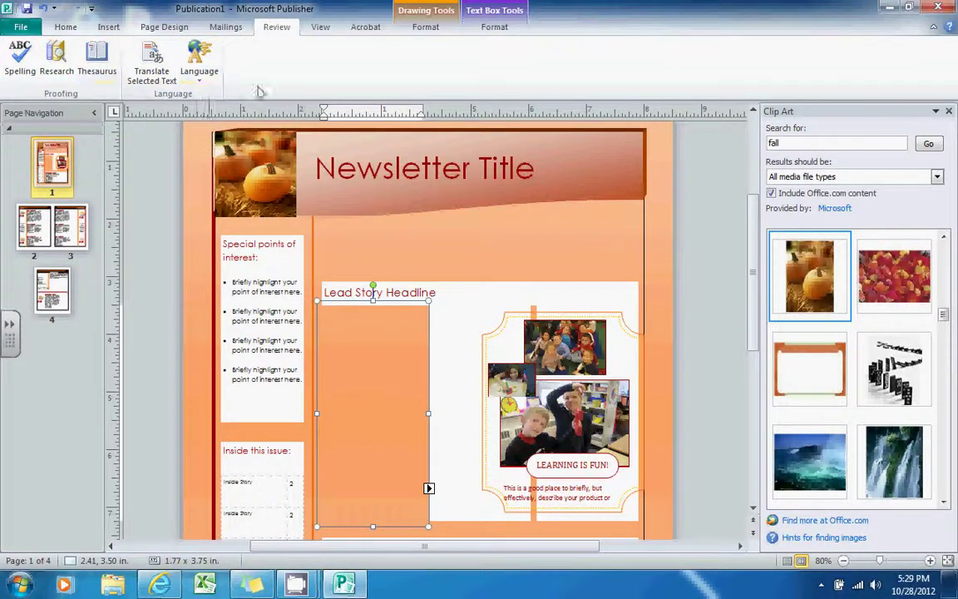
click(366, 26)
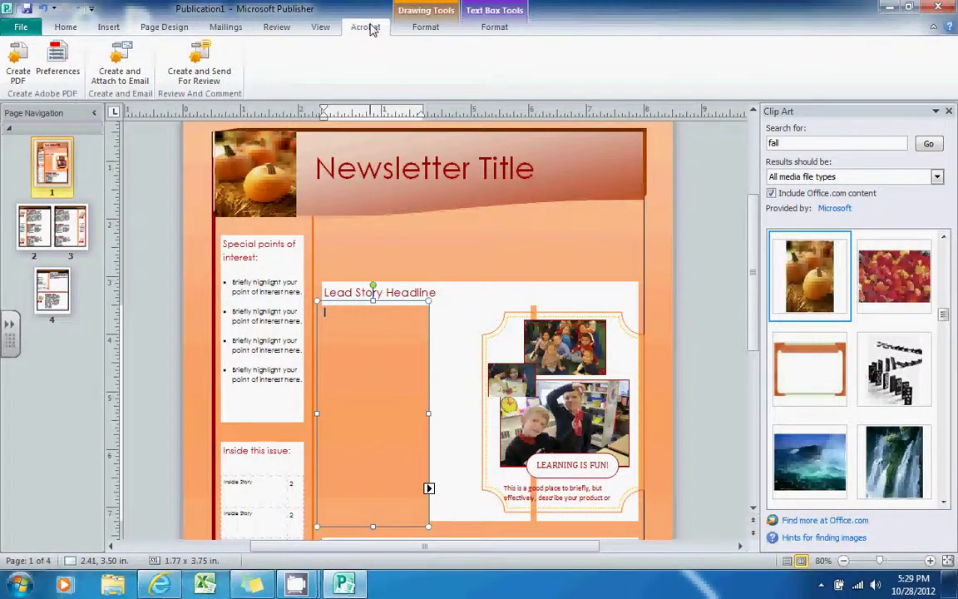
click(14, 83)
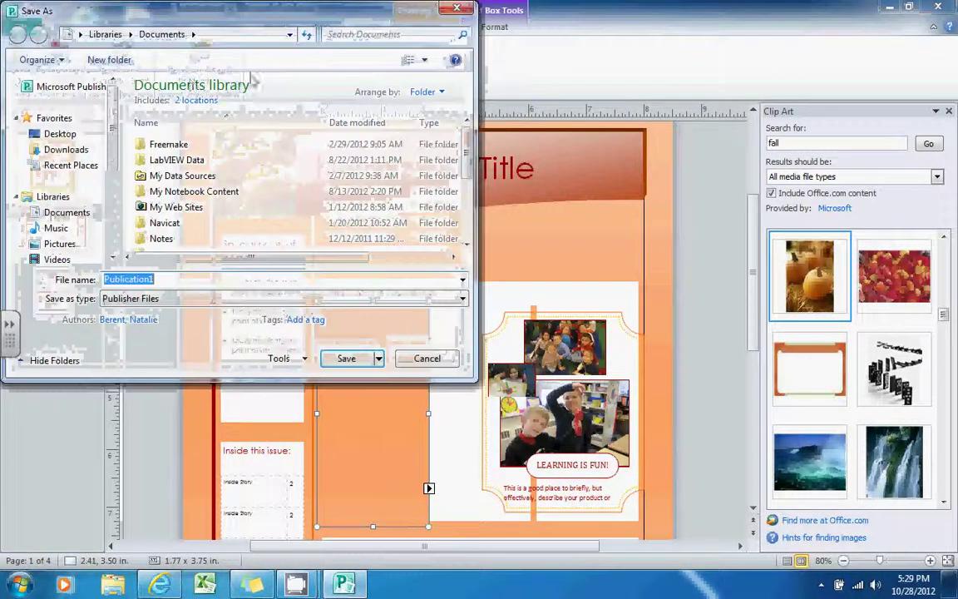
key(Escape)
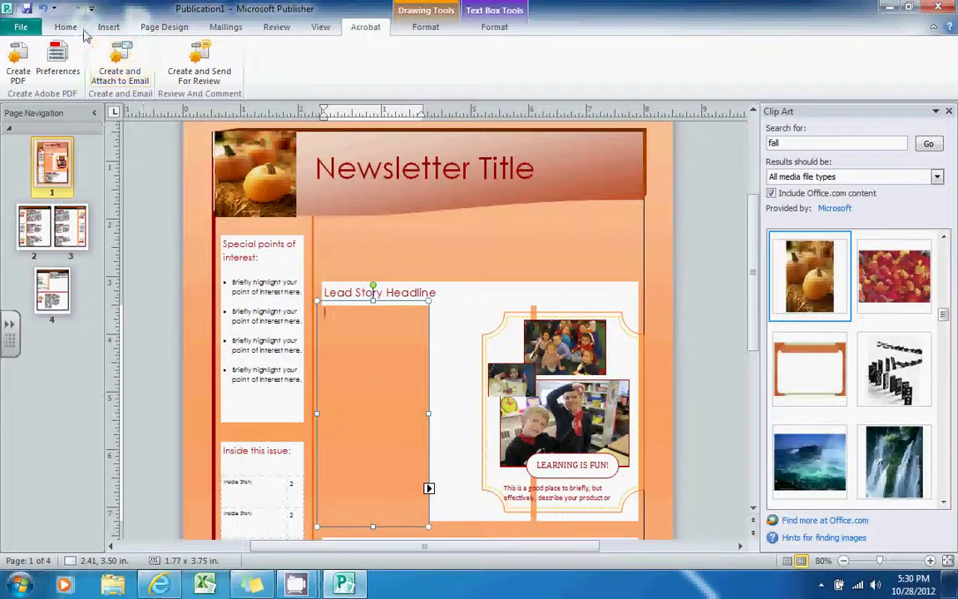
click(76, 28)
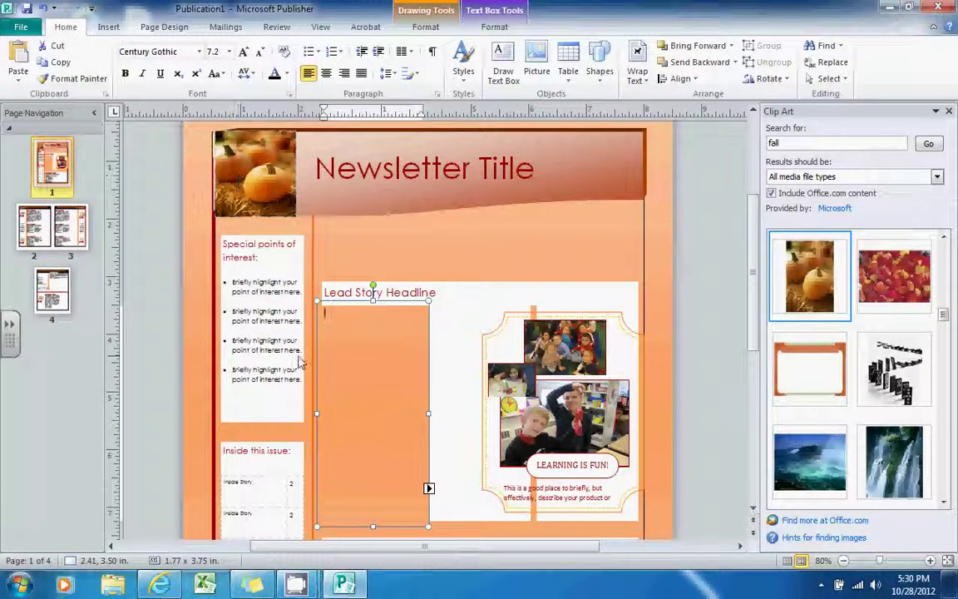
key(F9)
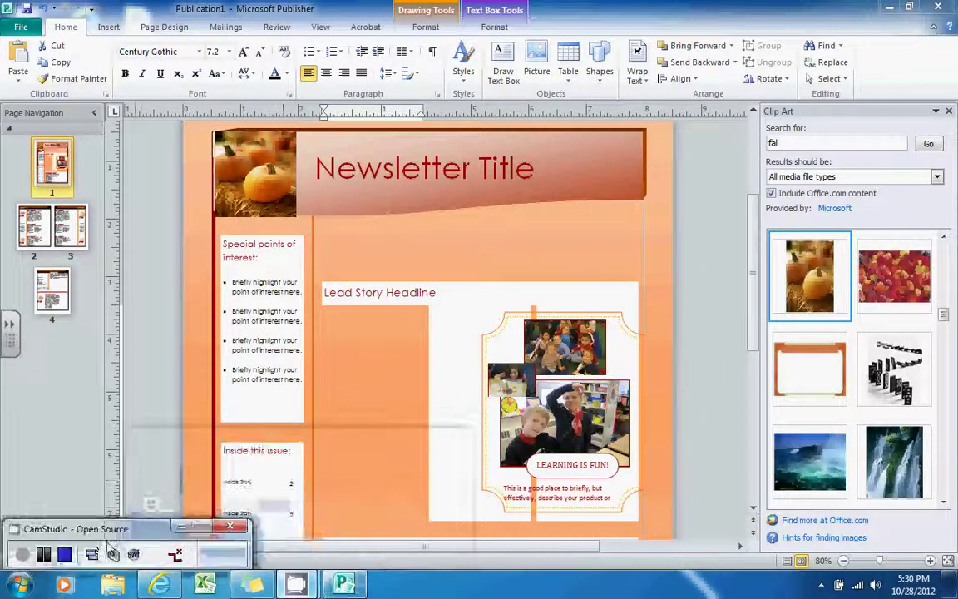